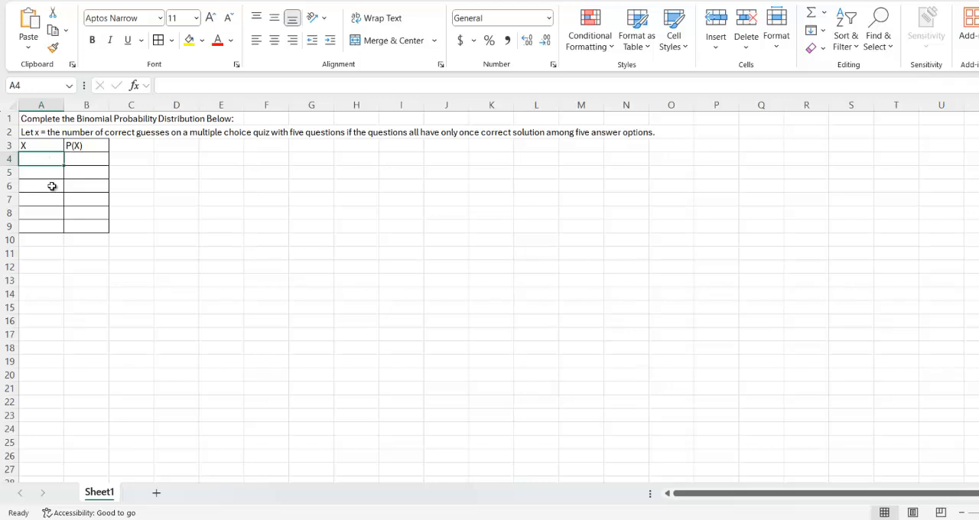
# Fill the X column in A4:A9 with the values 0, 1, 2, 3, 4 and 5
pyautogui.write('0')
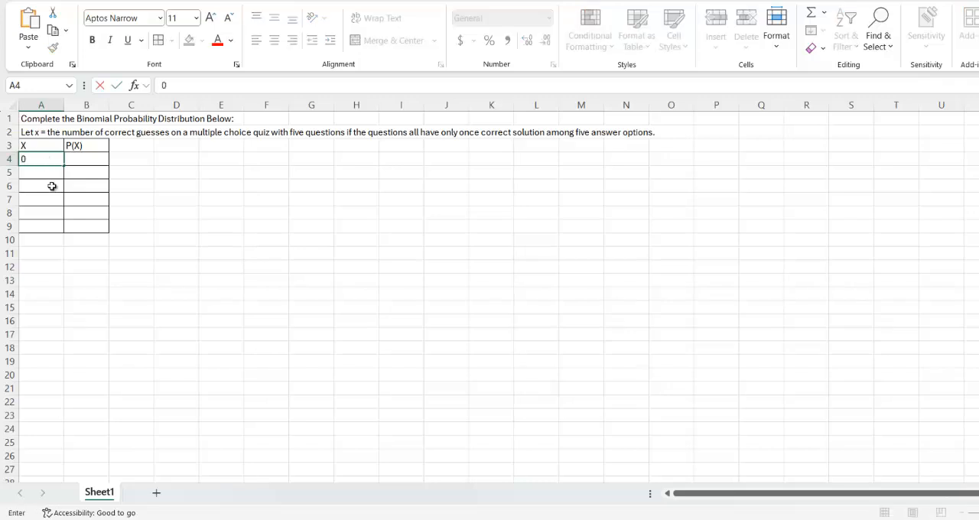
pyautogui.press('Return')
pyautogui.write('1')
pyautogui.press('Return')
pyautogui.write('2')
pyautogui.press('Return')
pyautogui.write('3')
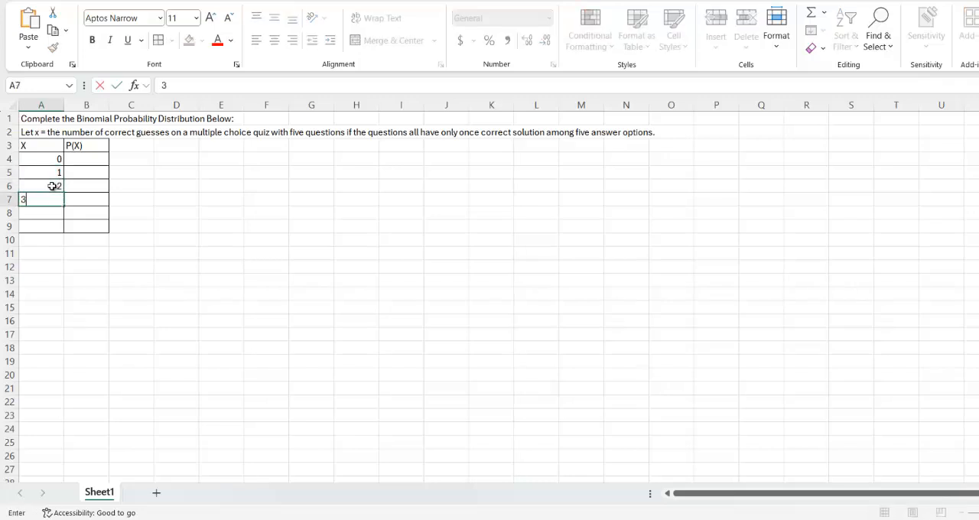
pyautogui.press('Return')
pyautogui.write('4')
pyautogui.press('Return')
pyautogui.write('5')
pyautogui.press('Return')
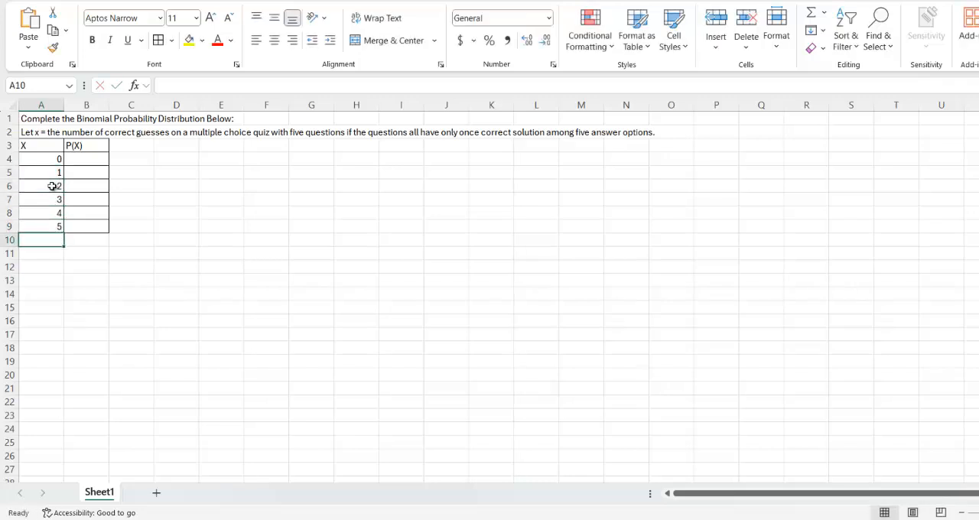
pyautogui.click(34, 224)
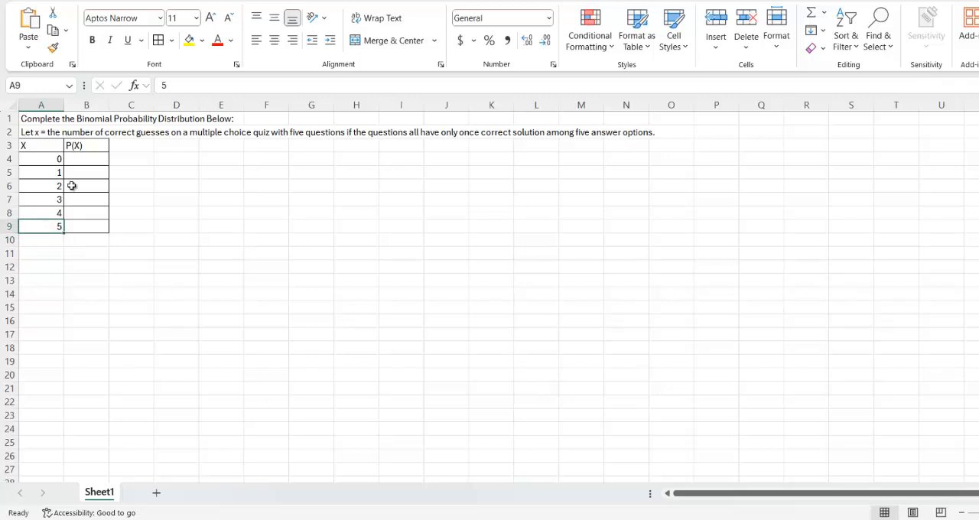
# Enter the formula =BINOM.DIST(0,5,1/5,FALSE) in B4 for the probability of zero correct guesses
pyautogui.click(84, 159)
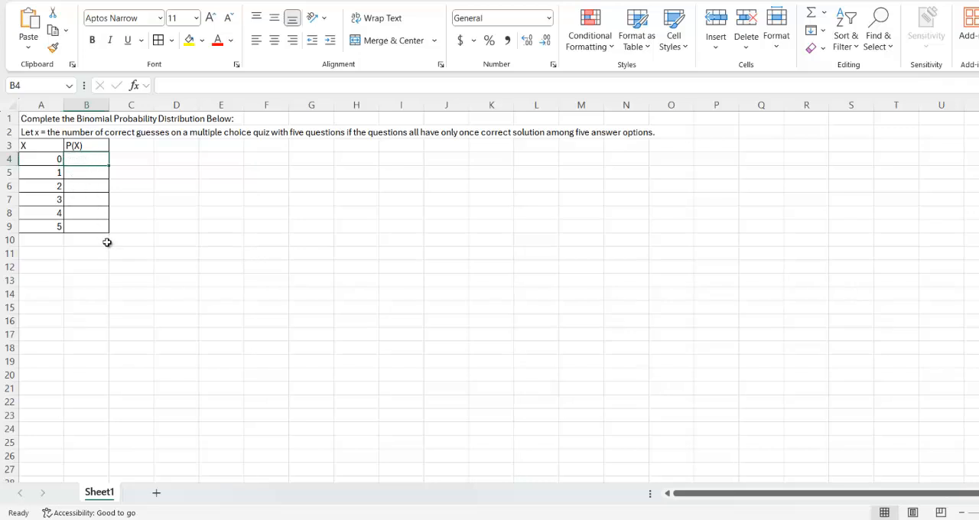
pyautogui.write('=')
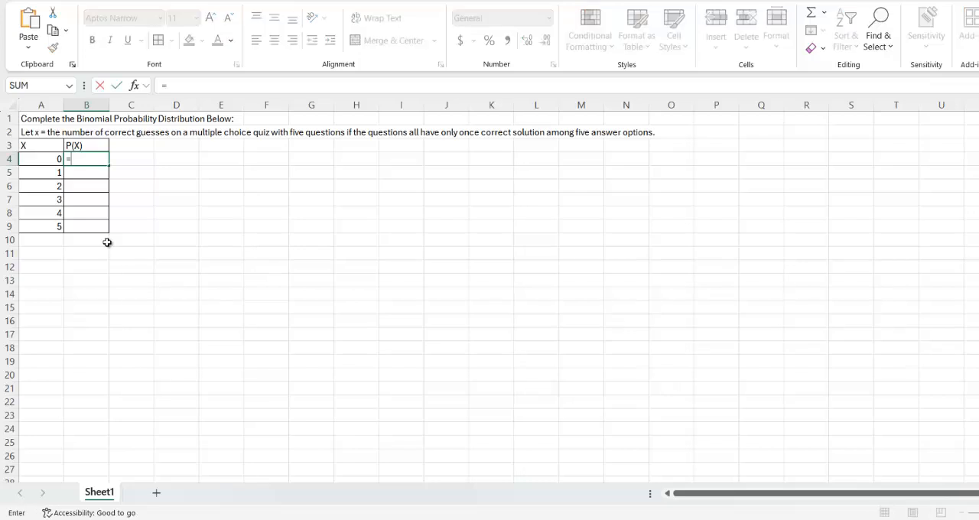
pyautogui.write('bino')
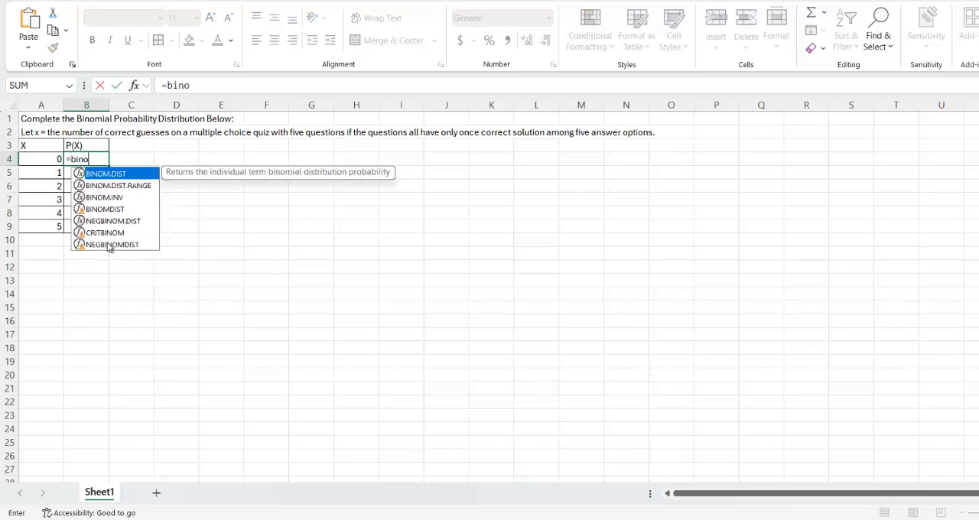
pyautogui.doubleClick(129, 176)
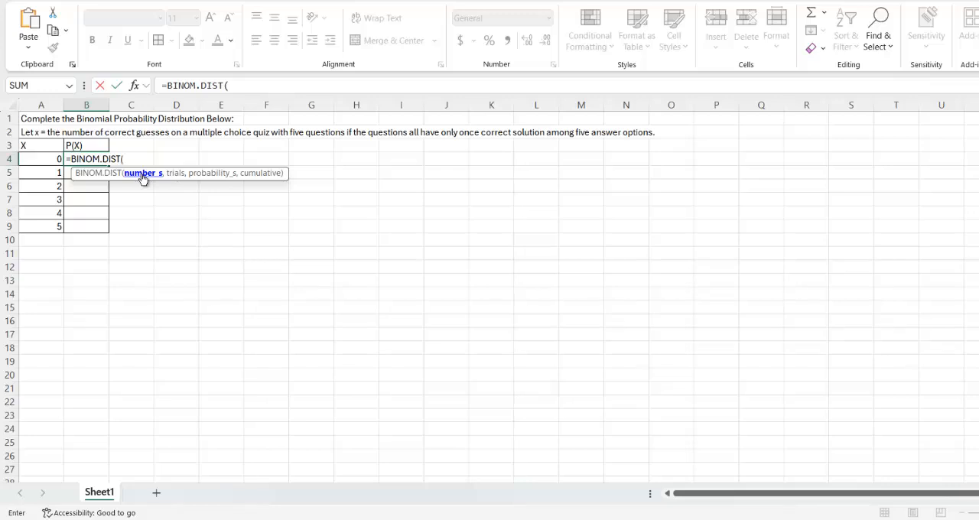
pyautogui.click(235, 86)
pyautogui.write('0')
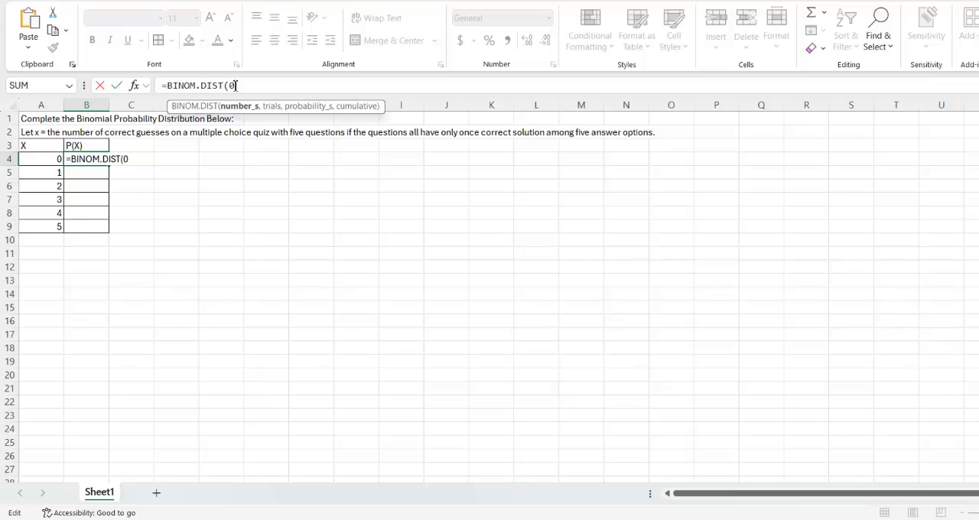
pyautogui.write(',')
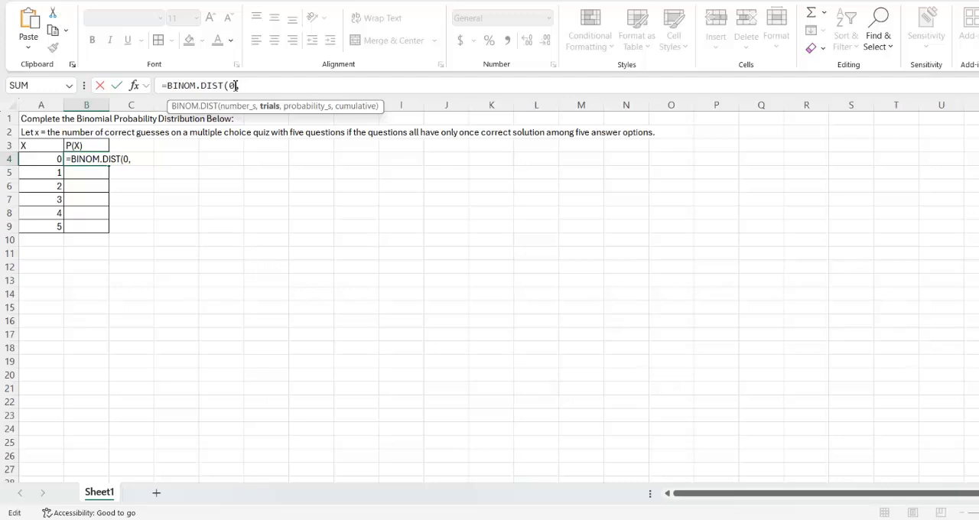
pyautogui.write('5,')
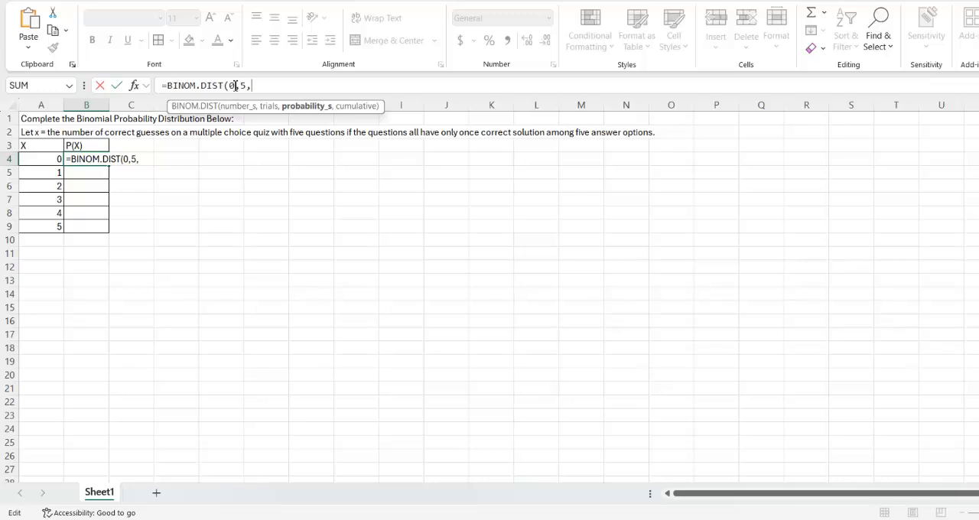
pyautogui.write('1/5,')
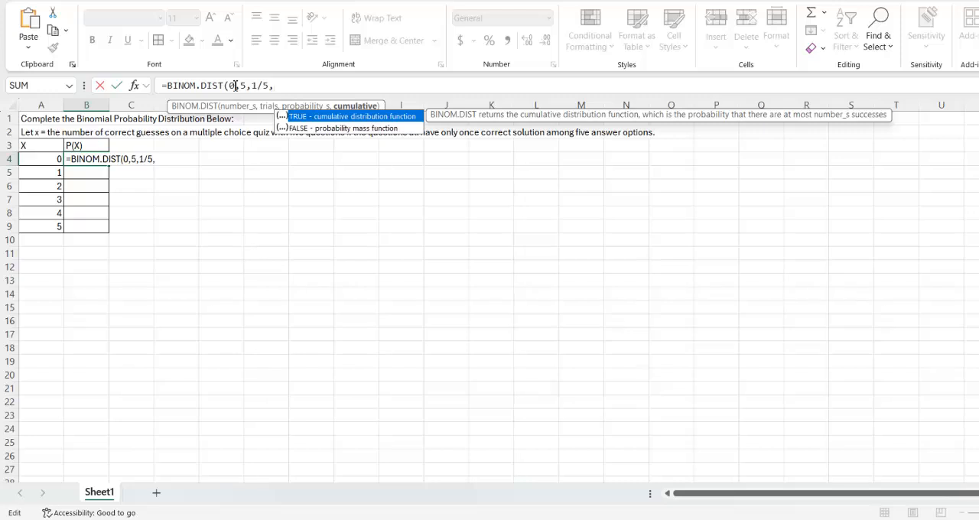
pyautogui.write('Fals')
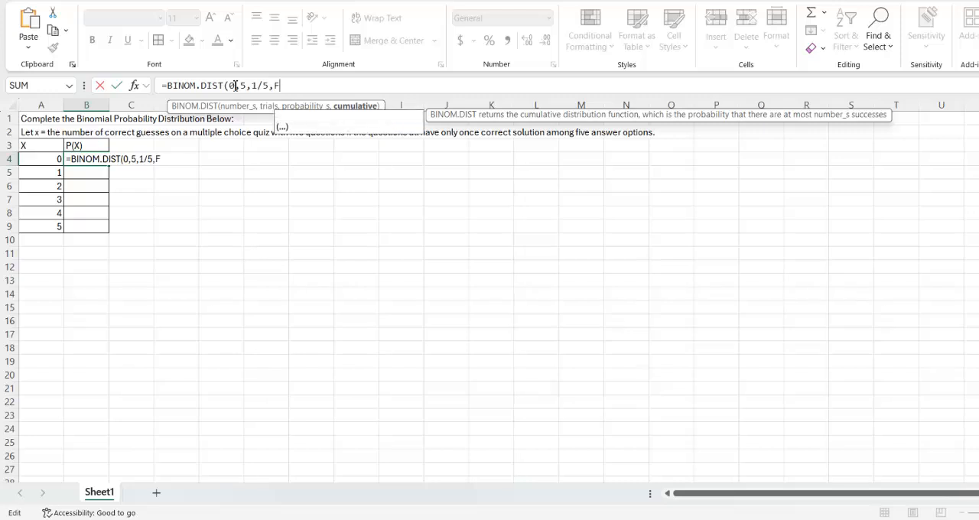
pyautogui.press('BackSpace')
pyautogui.press('BackSpace')
pyautogui.press('BackSpace')
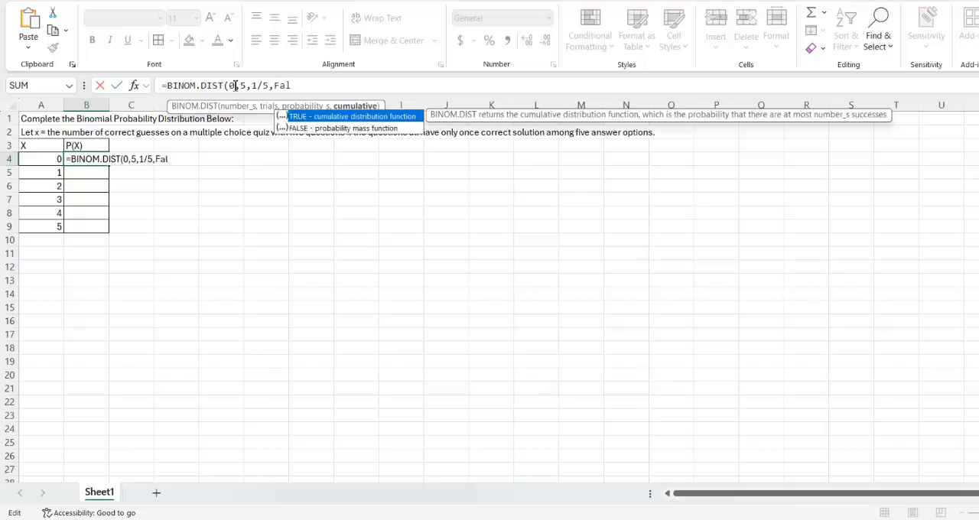
pyautogui.write('ALSE)')
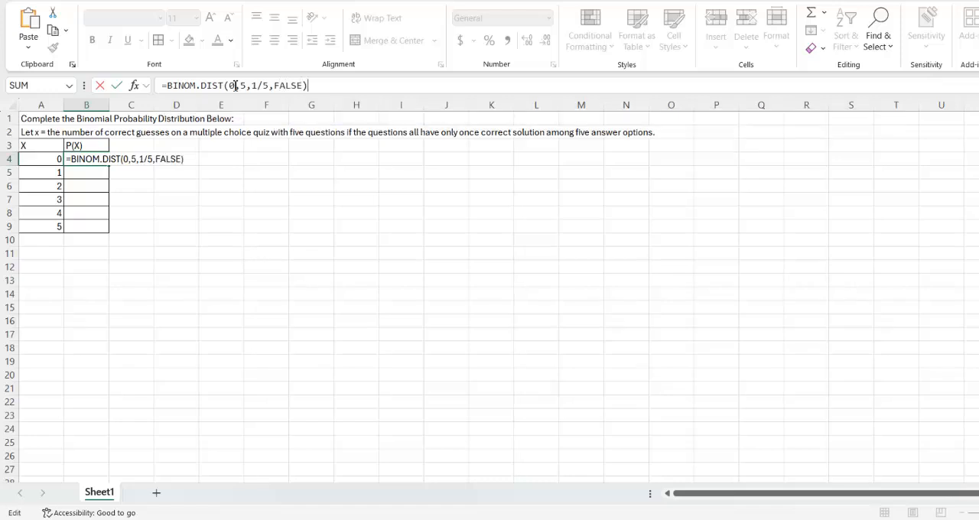
pyautogui.press('Return')
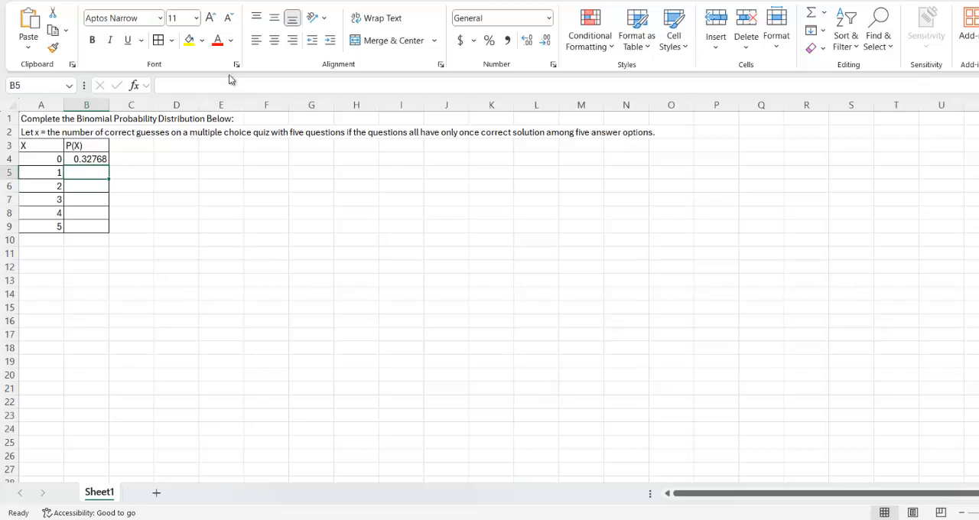
# Replace the fixed 0 in B4's BINOM.DIST formula with a reference to cell A4
pyautogui.click(93, 160)
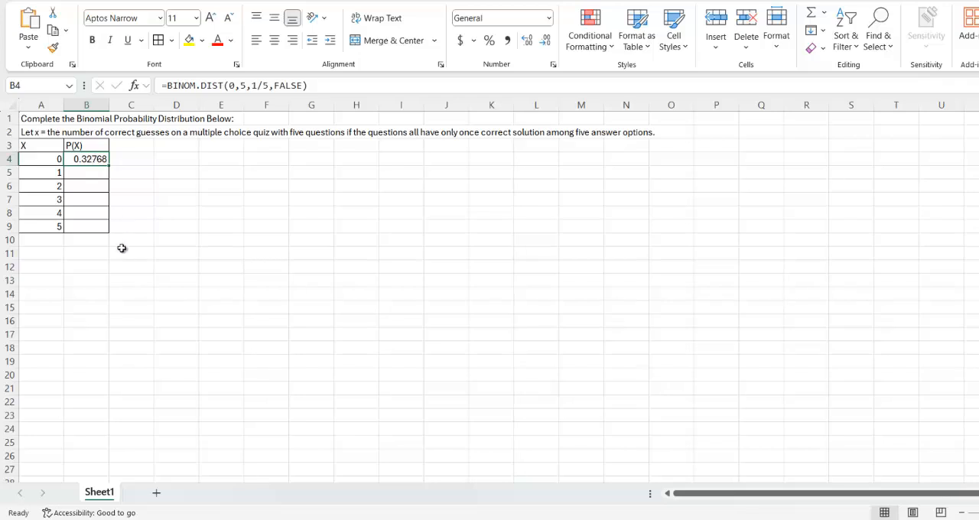
pyautogui.click(235, 85)
pyautogui.press('BackSpace')
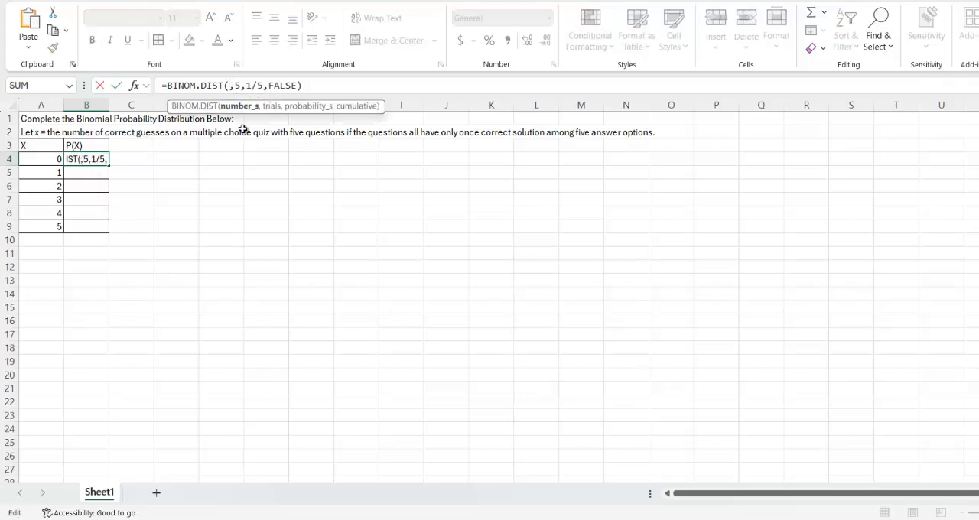
pyautogui.click(34, 159)
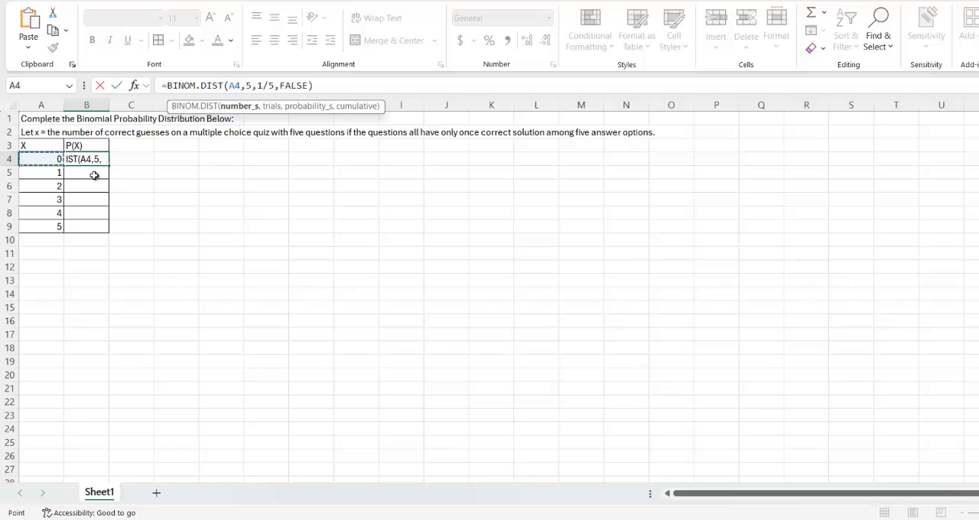
pyautogui.press('Return')
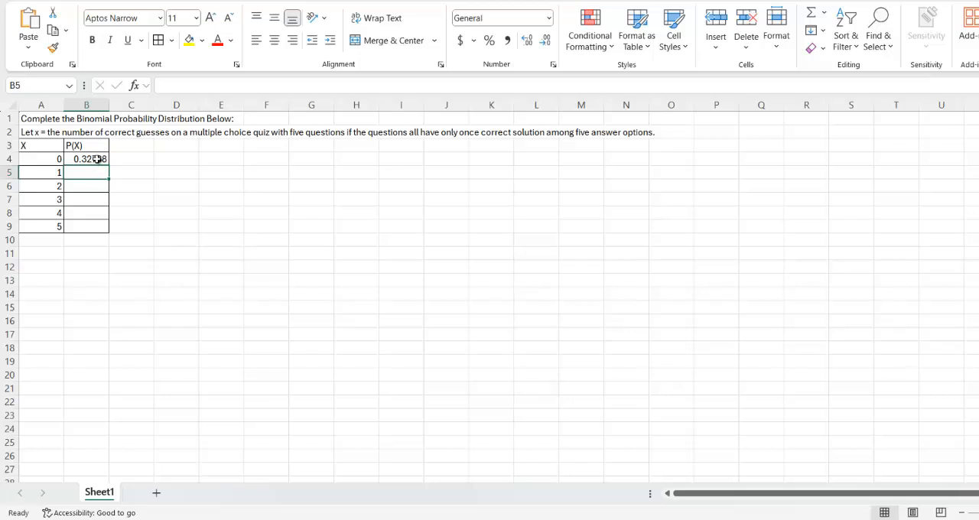
# Fill B4's formula down through B9 and check the copied formulas in the P(X) column
pyautogui.click(97, 159)
pyautogui.moveTo(112, 166); pyautogui.dragTo(105, 228)
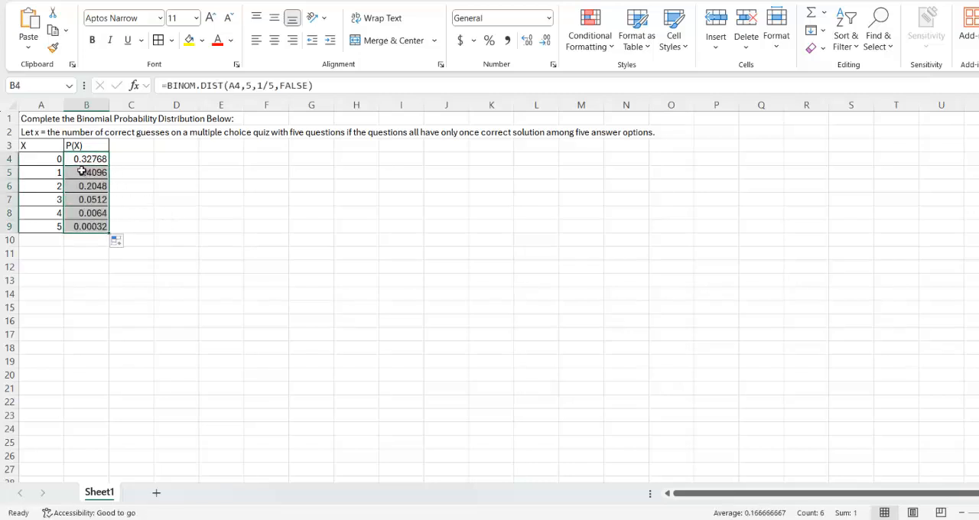
pyautogui.click(86, 173)
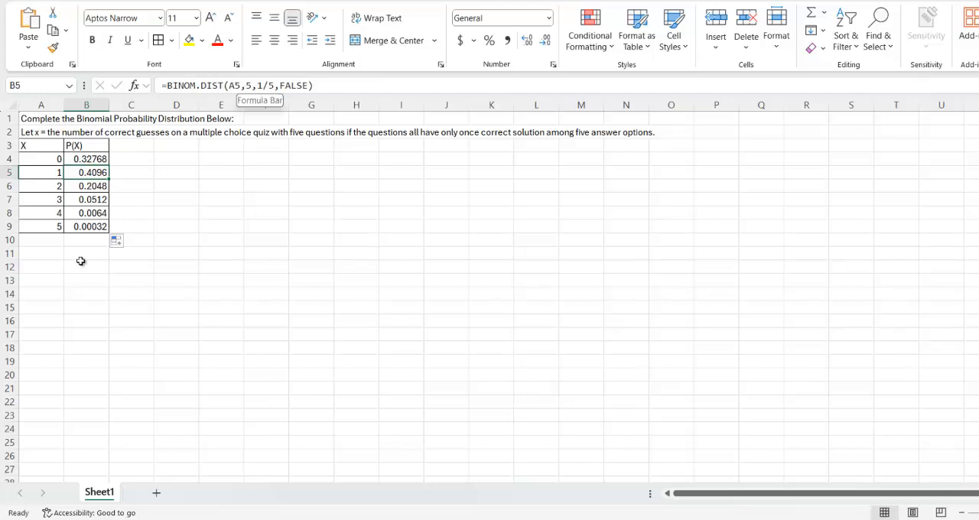
pyautogui.click(79, 227)
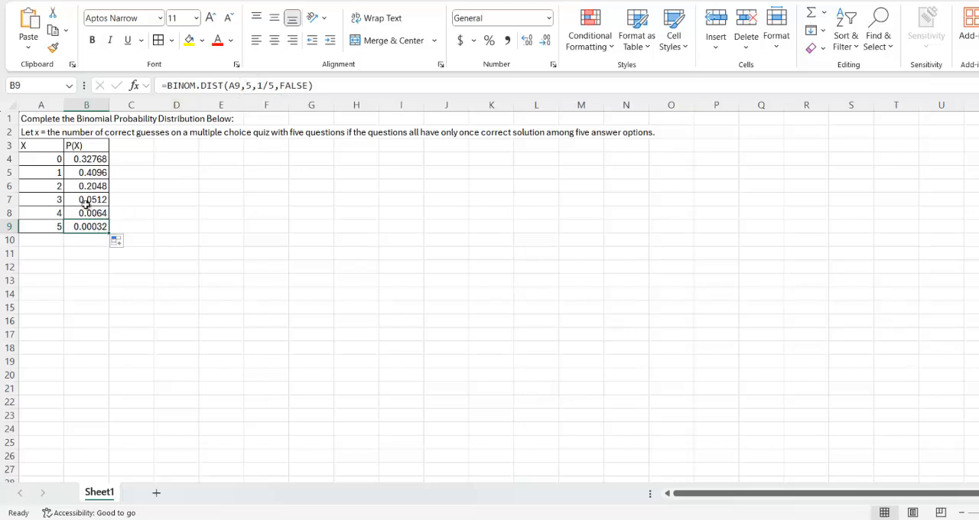
pyautogui.click(86, 159)
pyautogui.moveTo(86, 159); pyautogui.dragTo(99, 225)
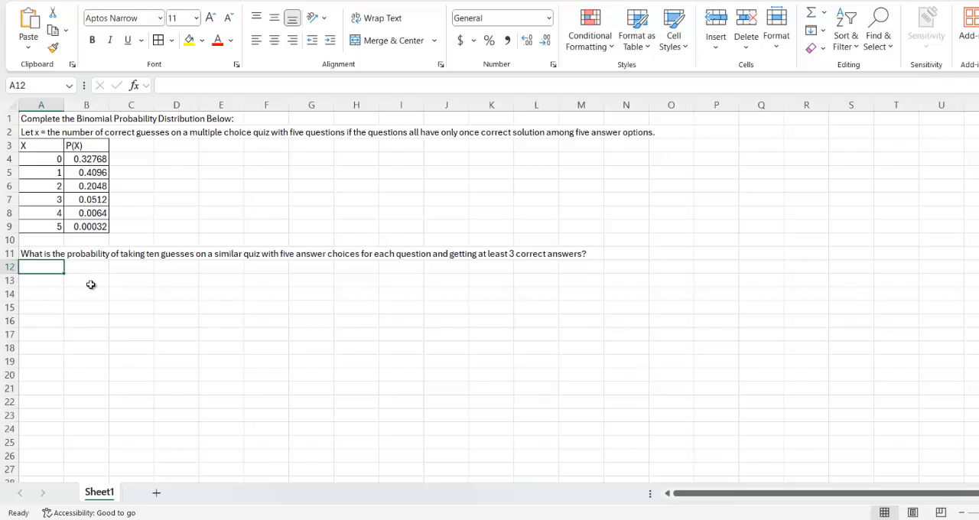
# Enter =BINOM.DIST(2,10,1/5,TRUE) in A12 for the cumulative probability of at most two correct guesses in ten
pyautogui.write('=')
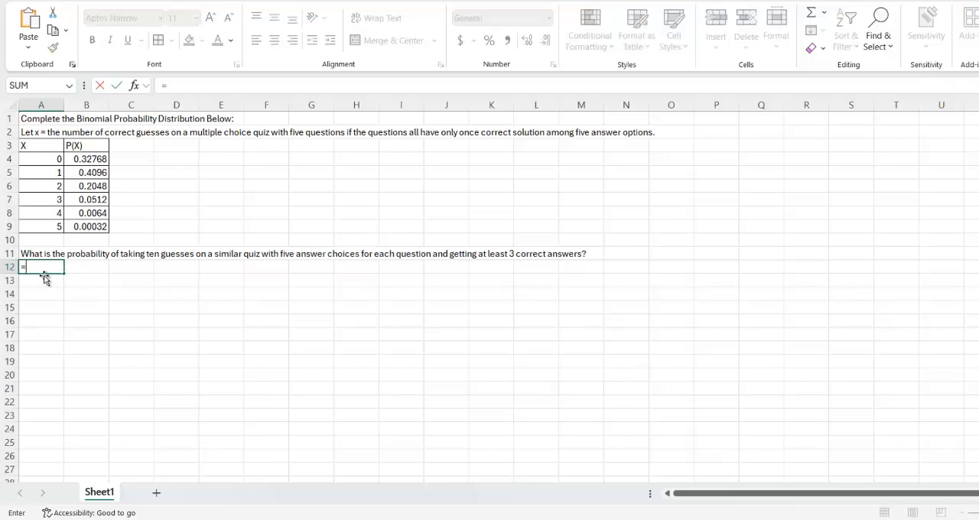
pyautogui.write('bi')
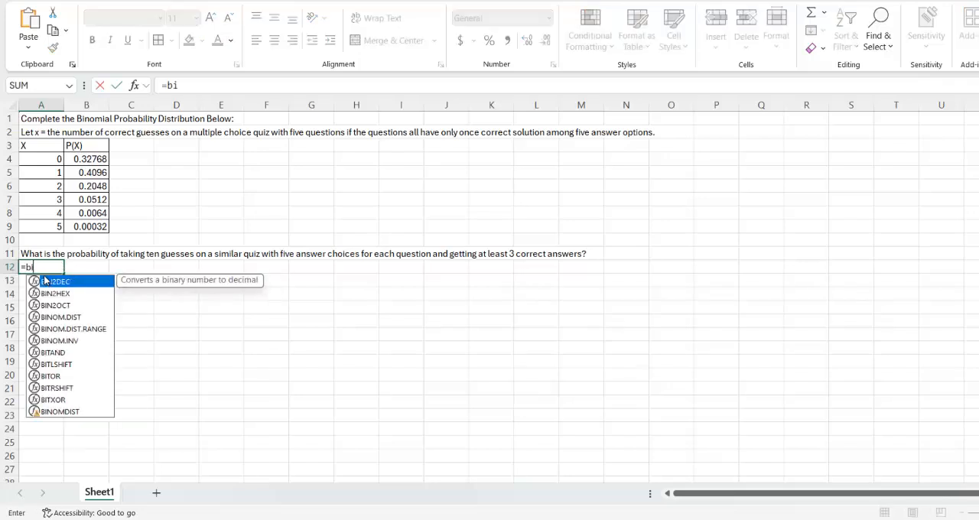
pyautogui.write('no')
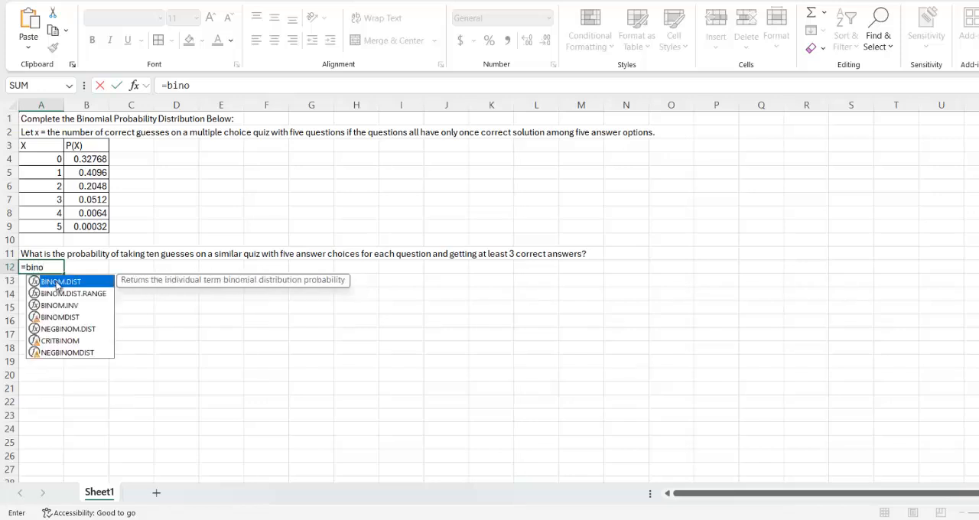
pyautogui.doubleClick(57, 284)
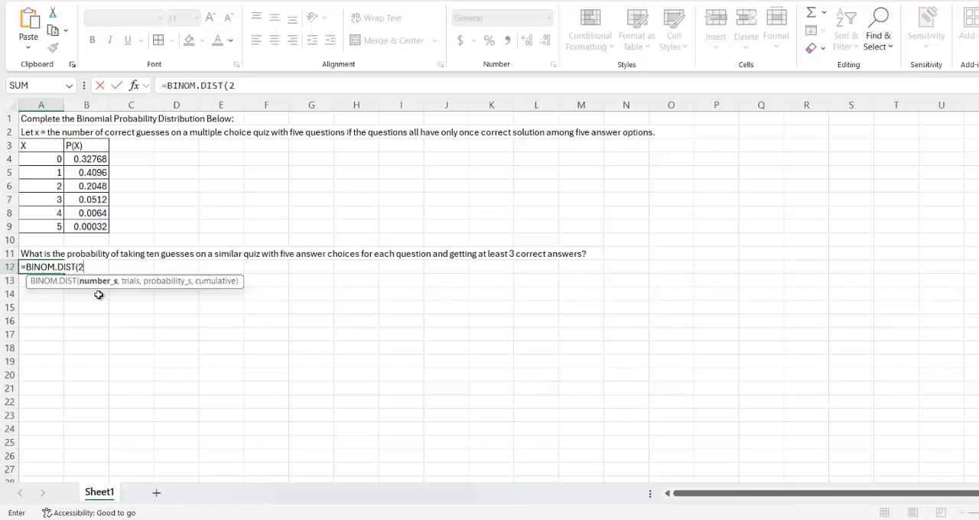
pyautogui.write(',')
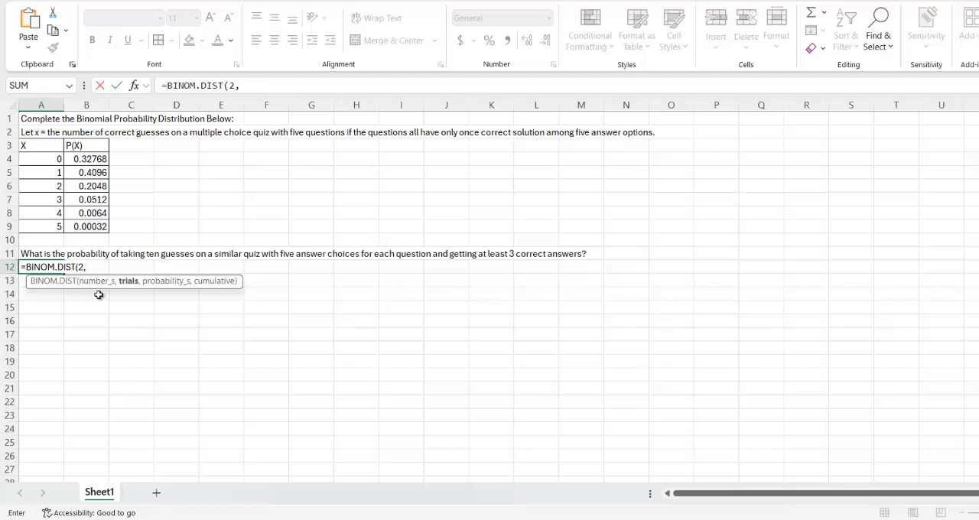
pyautogui.write('10,')
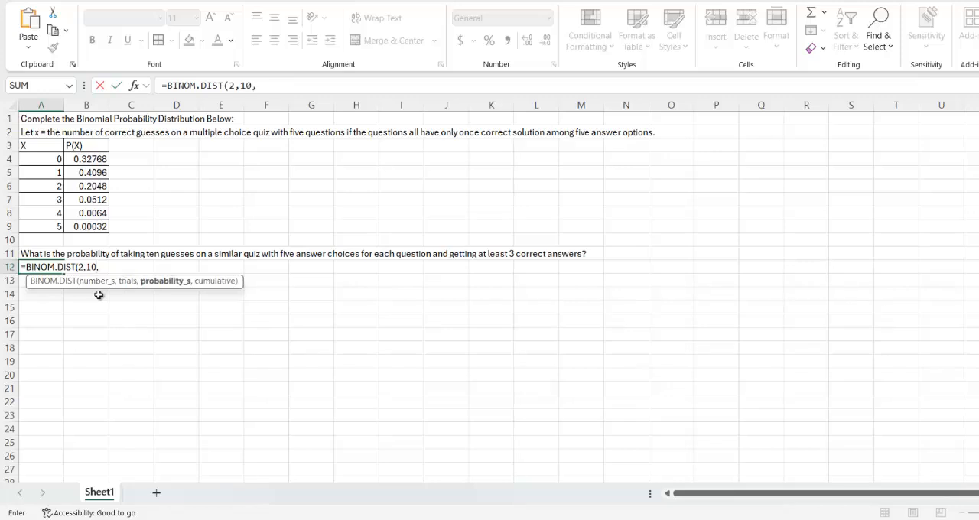
pyautogui.write('1/5,')
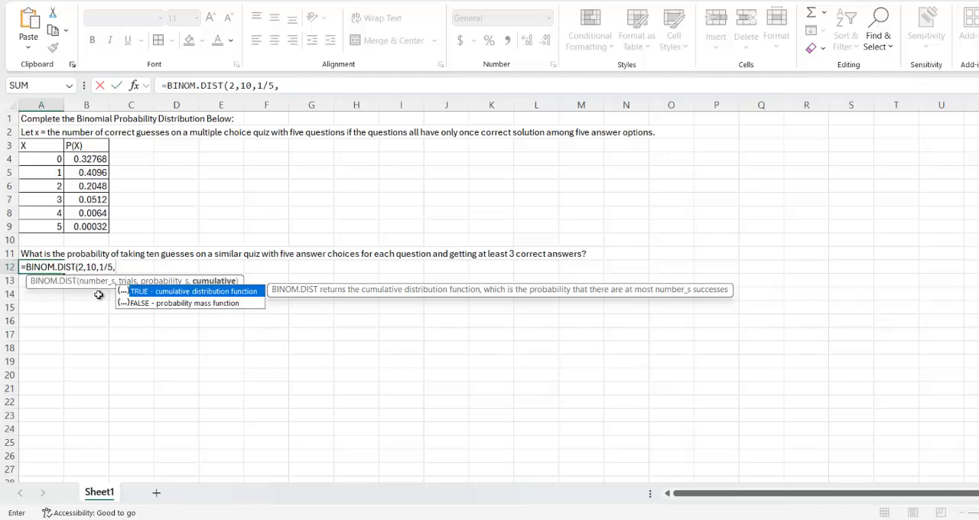
pyautogui.write('TRUE)')
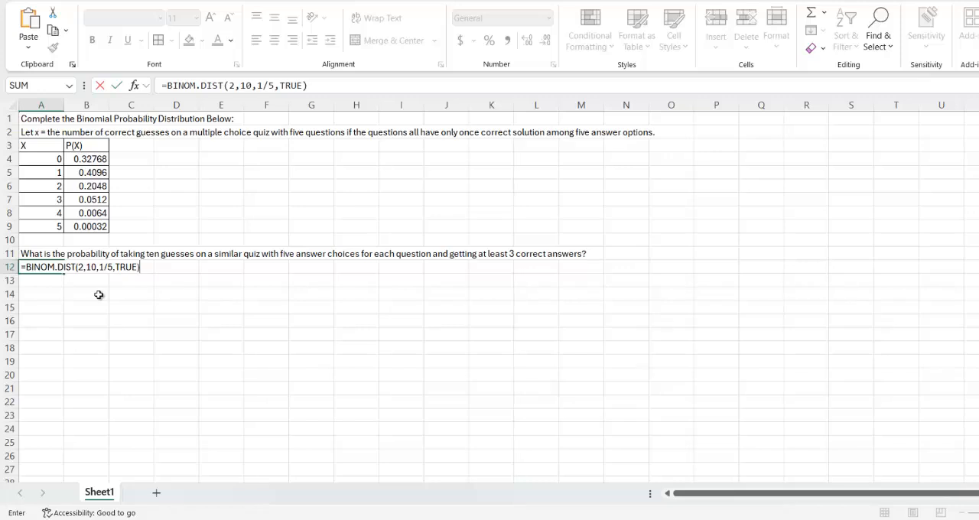
pyautogui.press('Return')
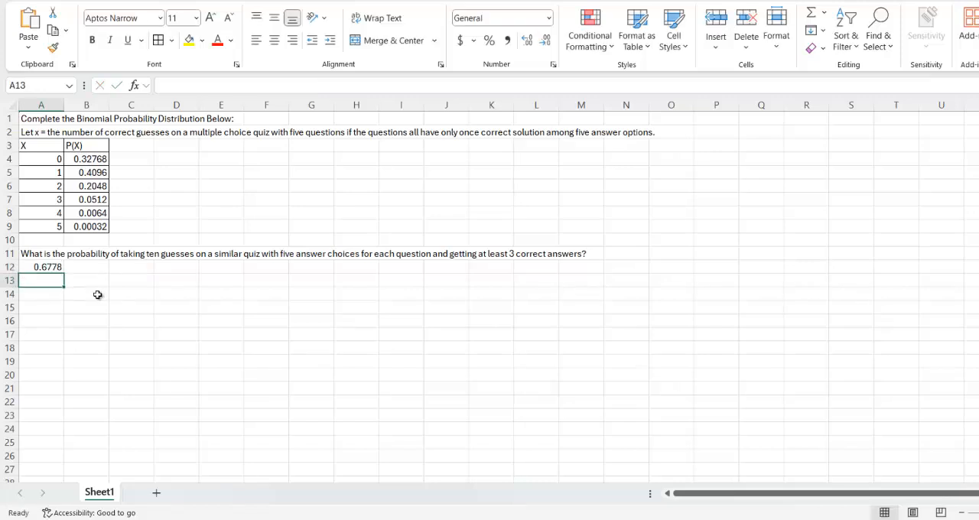
# Move the cumulative BINOM.DIST formula from A12 to B12 and label it 0+1+2 in A12
pyautogui.click(45, 268)
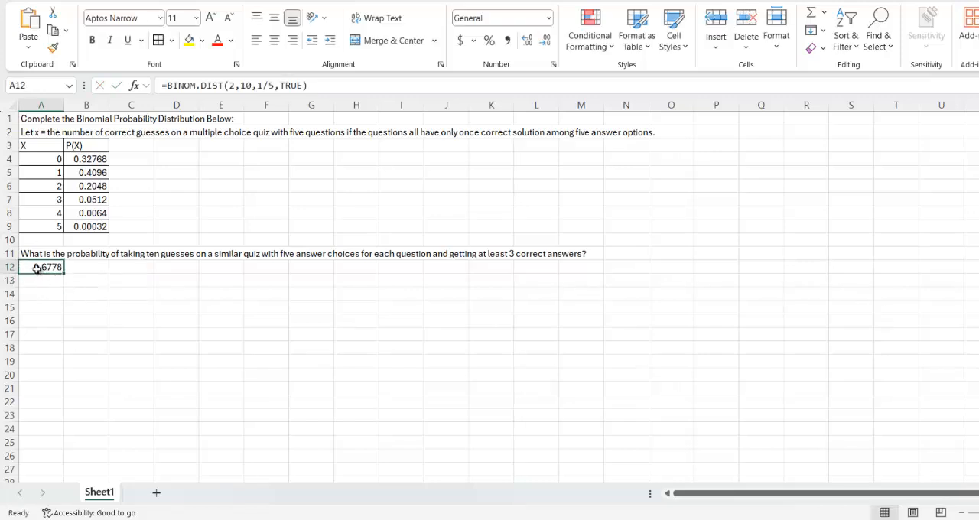
pyautogui.click(60, 16)
pyautogui.click(78, 268)
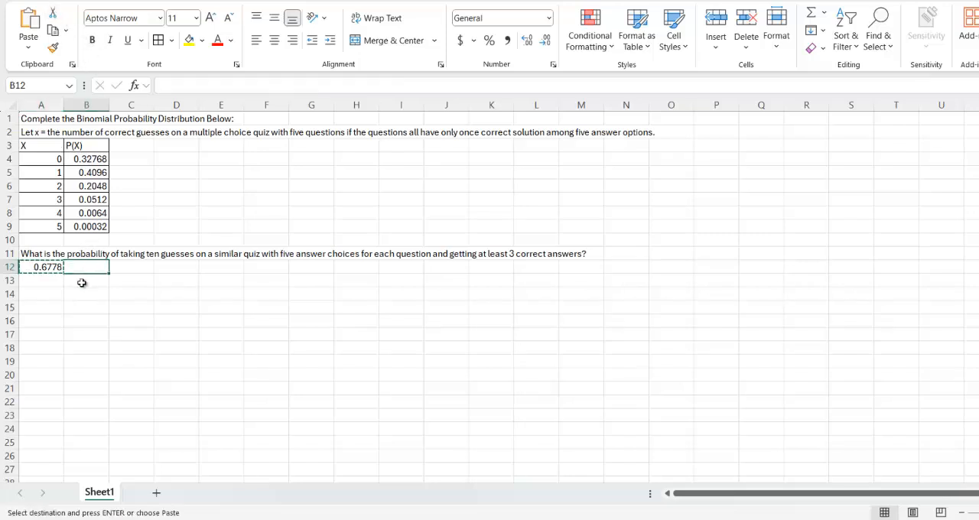
pyautogui.hotkey('ctrl', 'v')
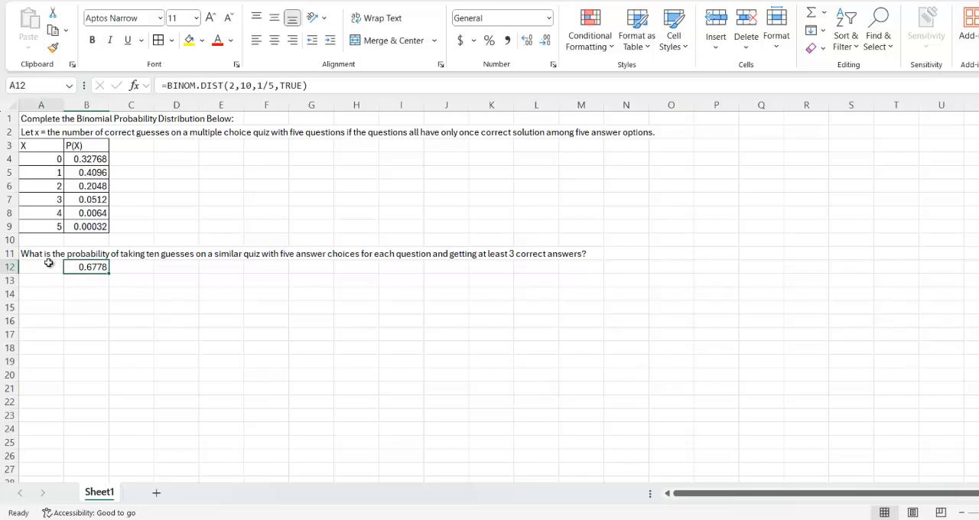
pyautogui.click(47, 266)
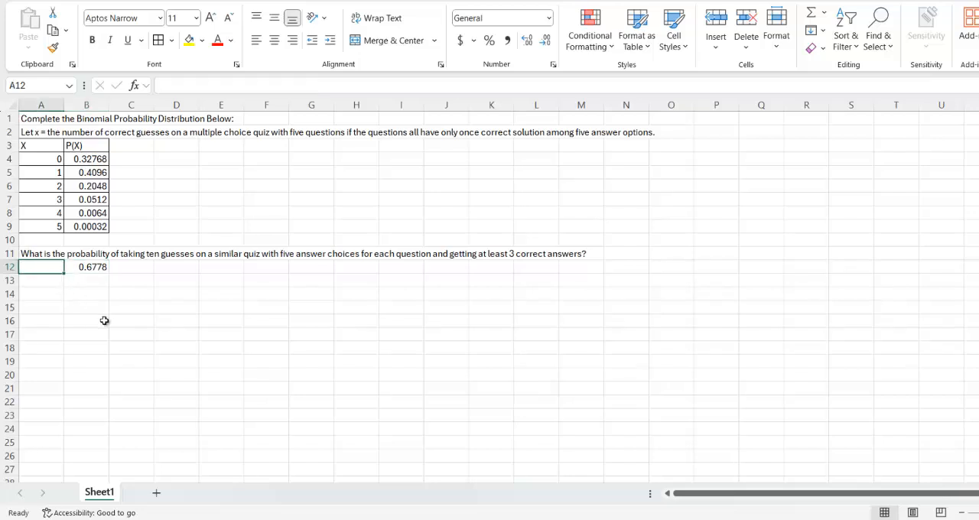
pyautogui.write('0+1+2')
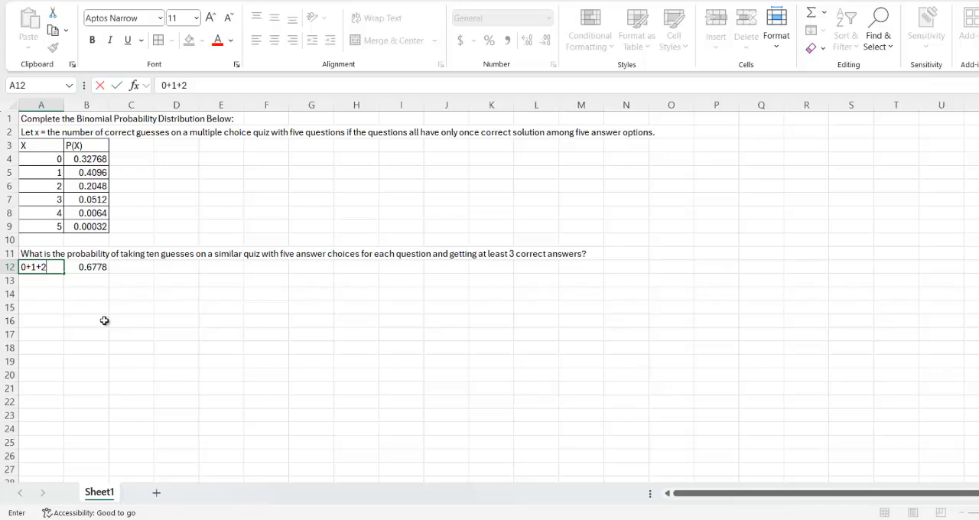
pyautogui.press('Return')
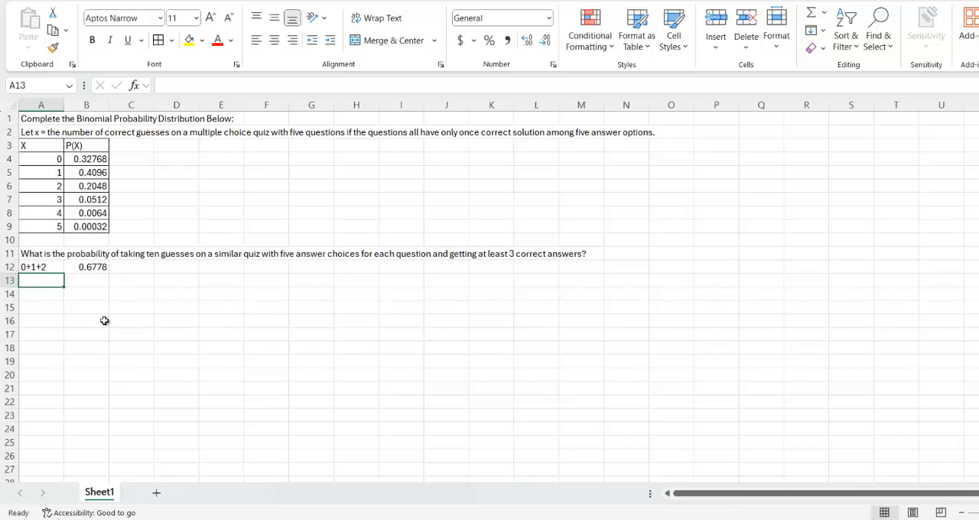
# Check the sum of the P(X) values in B4:B9 and review the label in A12 and formula in B12
pyautogui.click(89, 161)
pyautogui.moveTo(89, 161); pyautogui.dragTo(85, 224)
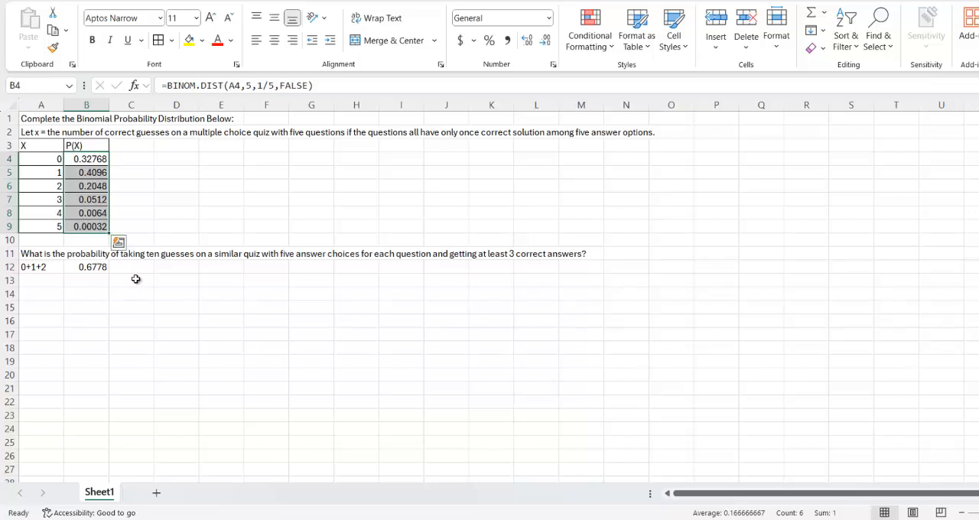
pyautogui.click(169, 271)
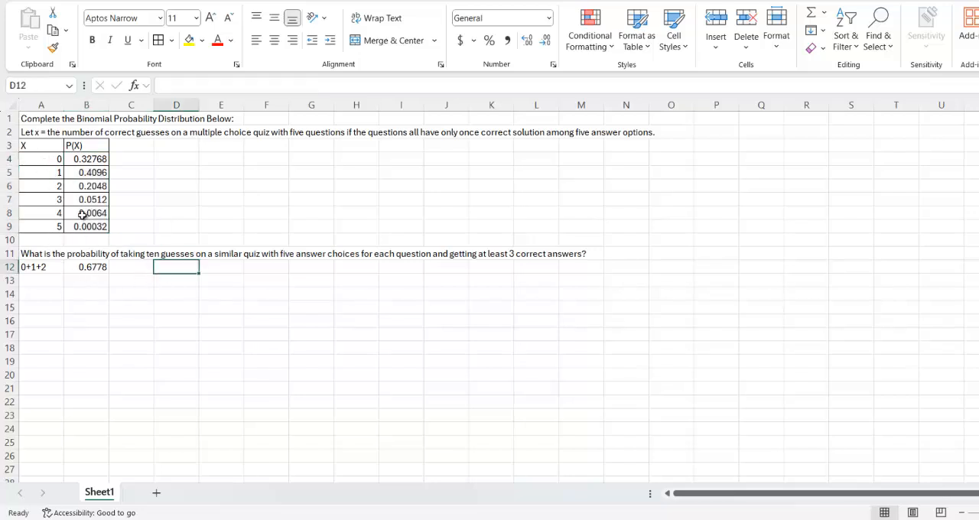
pyautogui.click(36, 266)
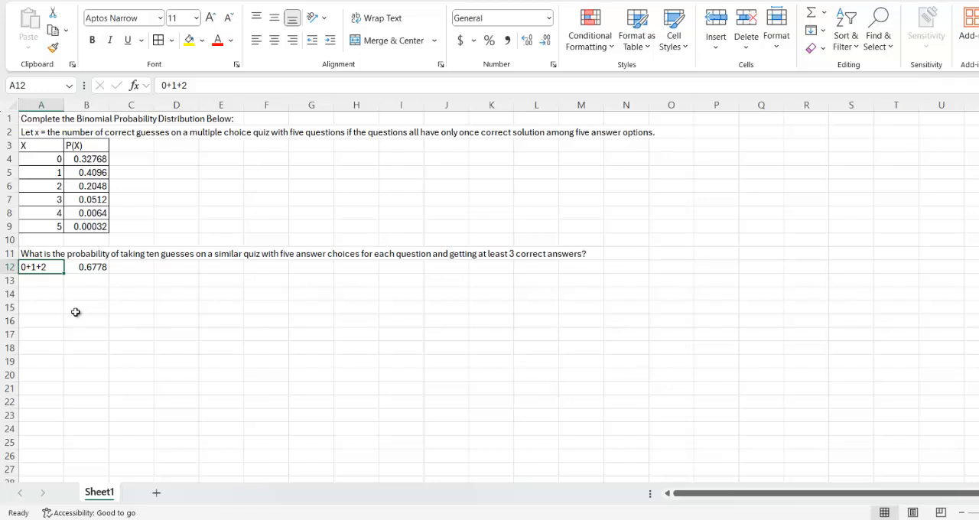
pyautogui.click(85, 267)
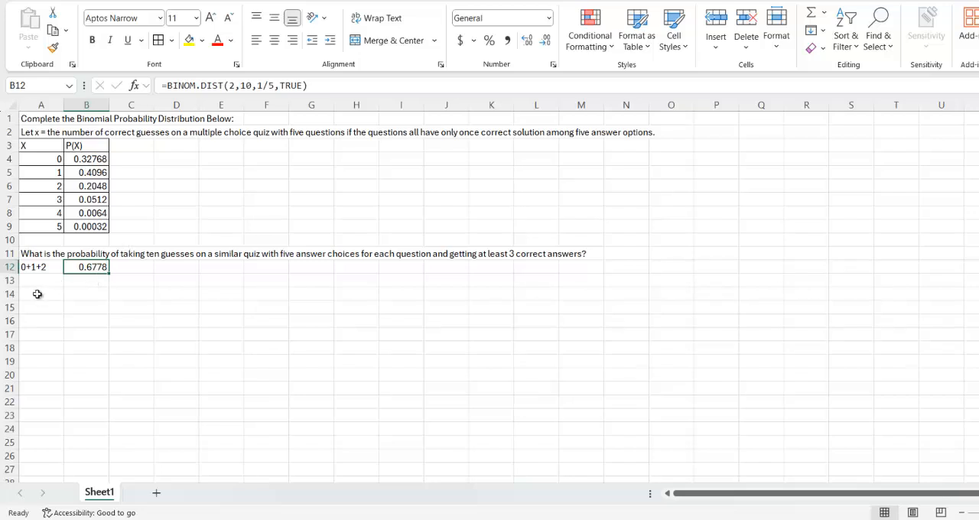
pyautogui.click(41, 267)
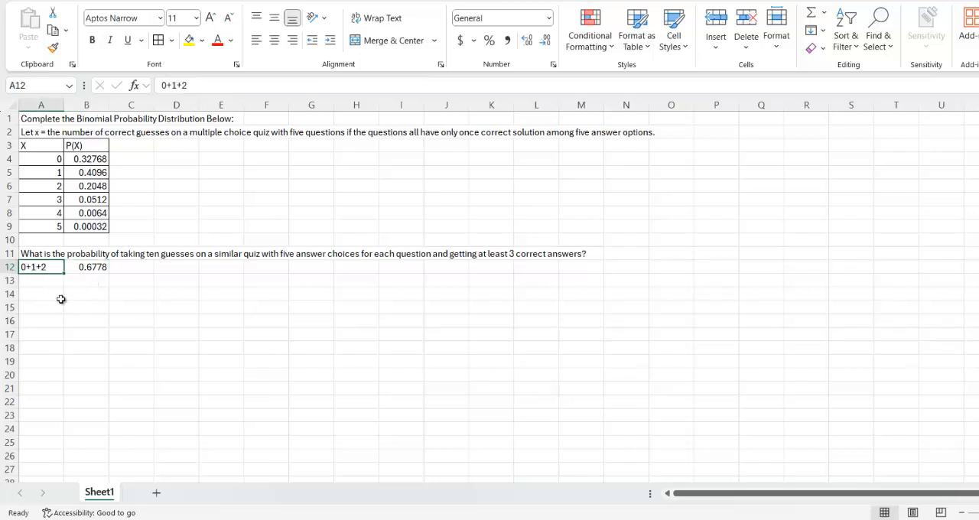
# Enter the label P(X>=3) in A13, below the 0+1+2 label
pyautogui.click(46, 281)
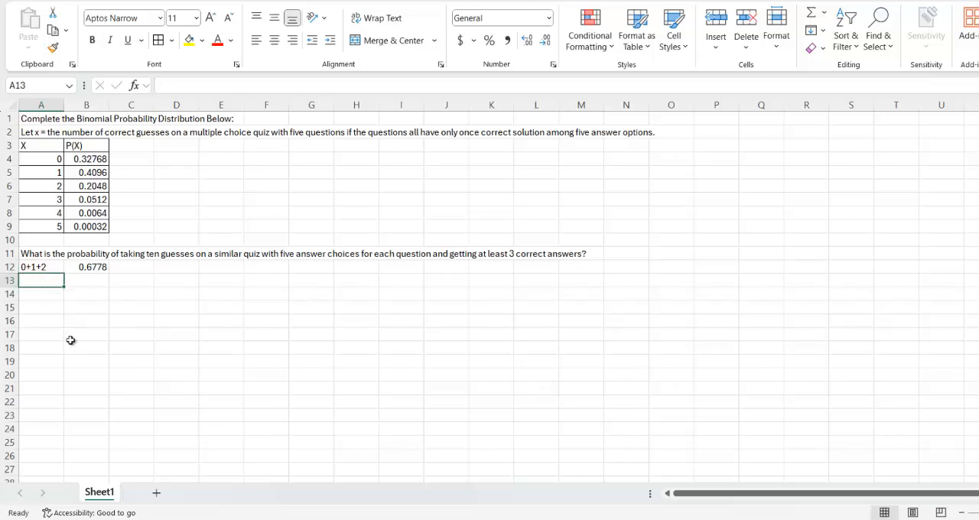
pyautogui.write('P(')
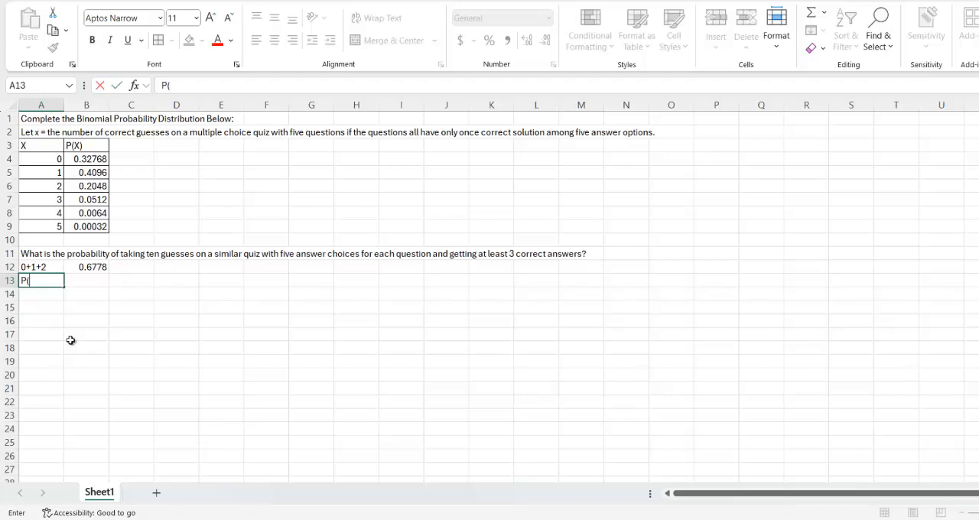
pyautogui.write('X>=3)')
pyautogui.press('Tab')
# Enter the complement formula =1-B12 in B13 for the probability of at least three correct guesses
pyautogui.write('=')
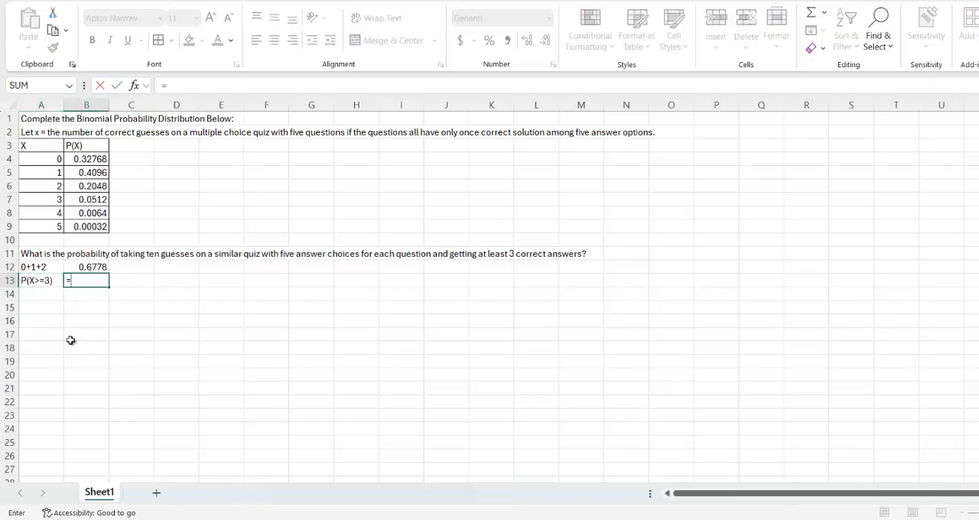
pyautogui.write('1-')
pyautogui.click(84, 266)
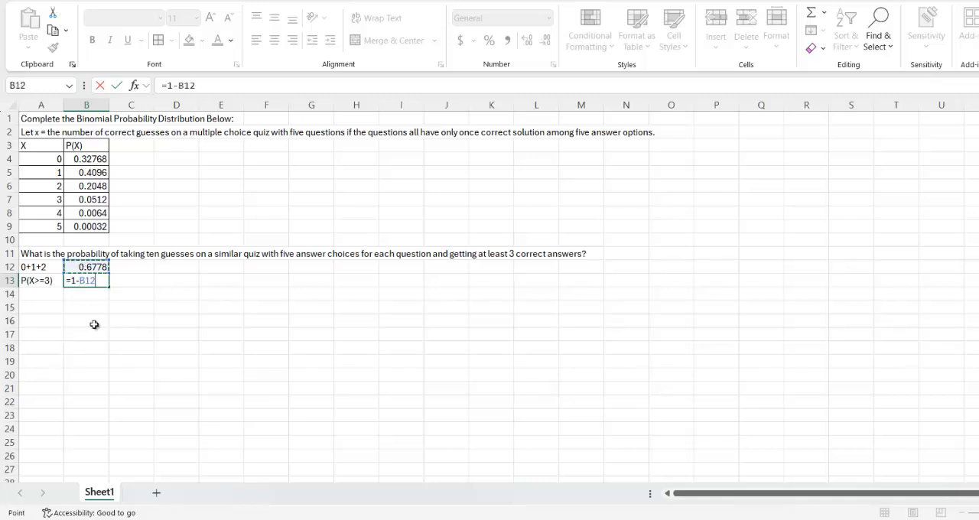
pyautogui.press('Return')
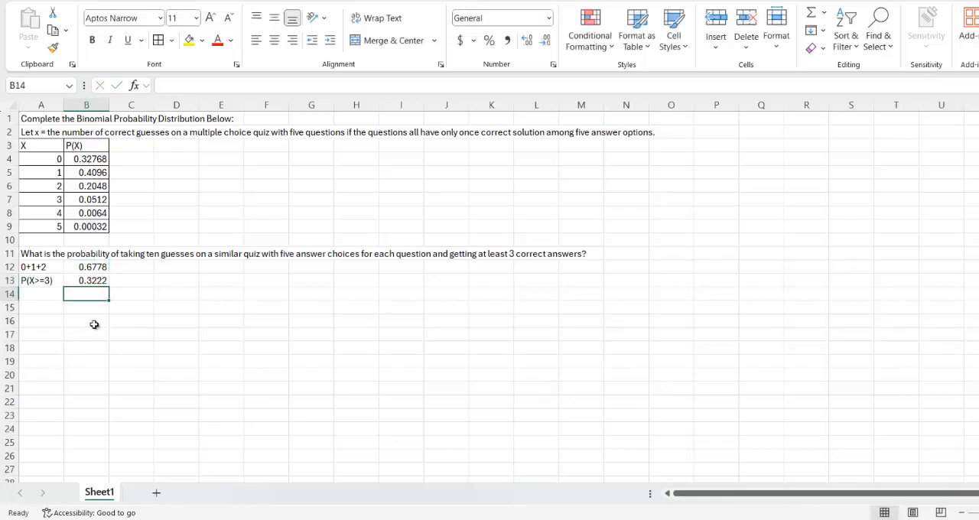
# Check the sum of B12:B13 and review the formulas behind the two complementary probabilities
pyautogui.moveTo(97, 267); pyautogui.dragTo(99, 280)
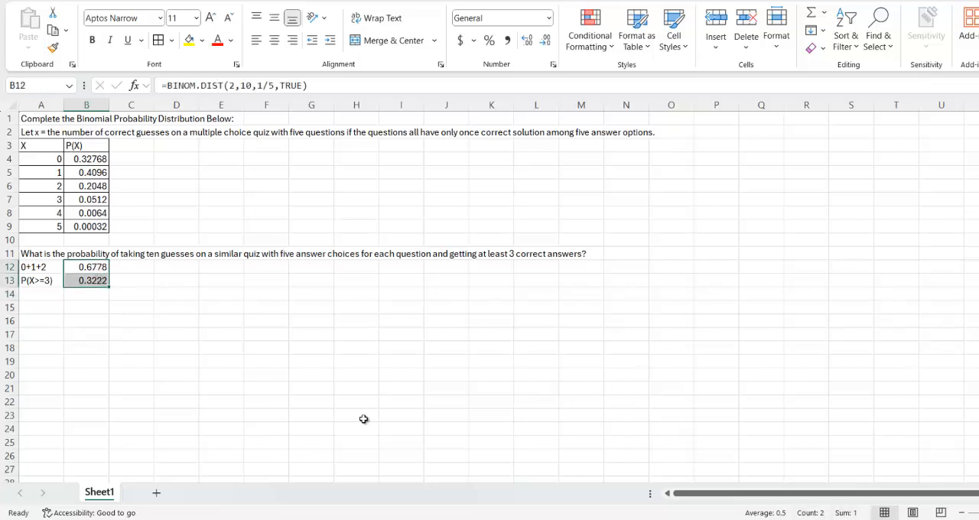
pyautogui.click(72, 293)
pyautogui.click(76, 280)
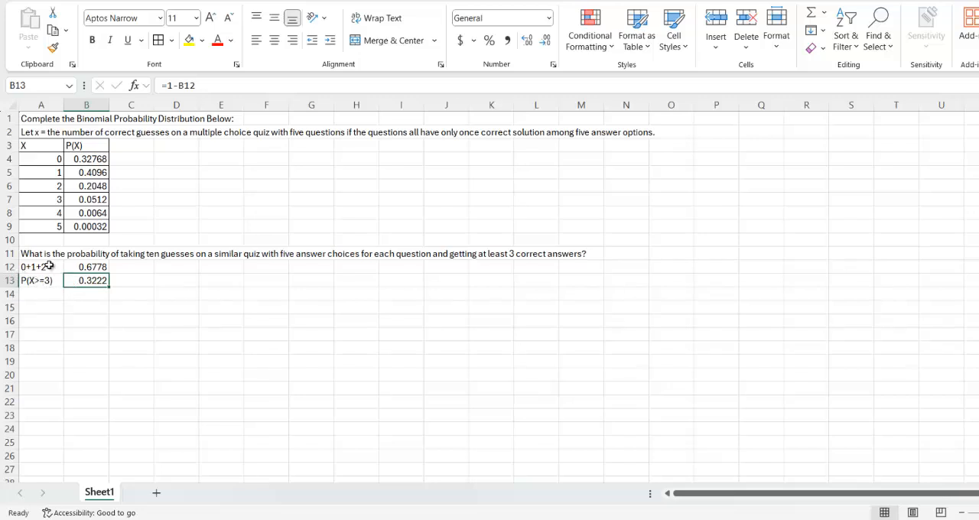
pyautogui.click(48, 265)
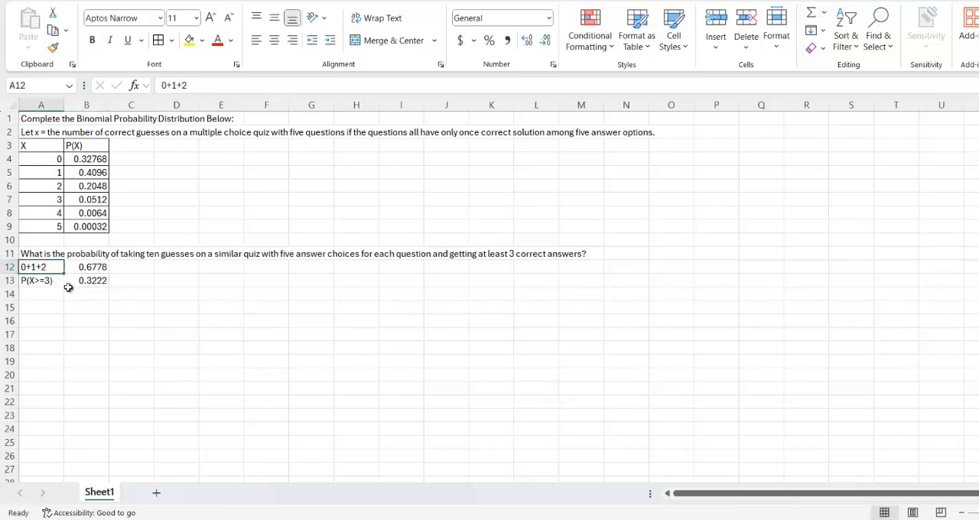
pyautogui.click(87, 269)
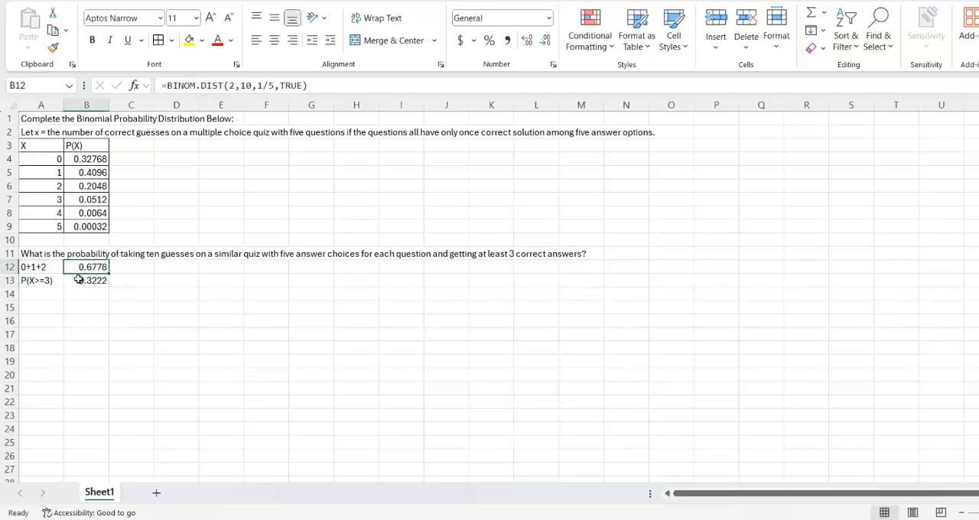
pyautogui.click(79, 282)
# Enter the headers X in D13 and P(X) in E13 for a second distribution table
pyautogui.click(176, 280)
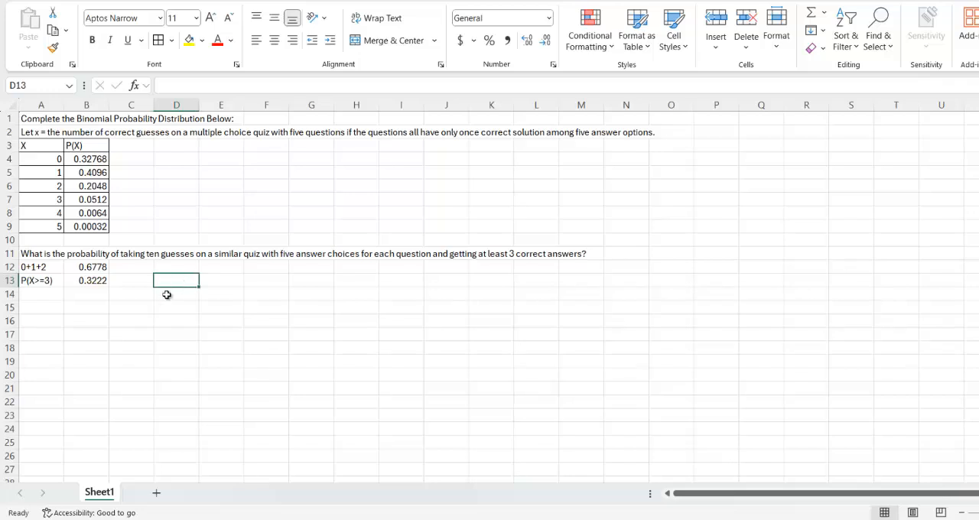
pyautogui.write('X')
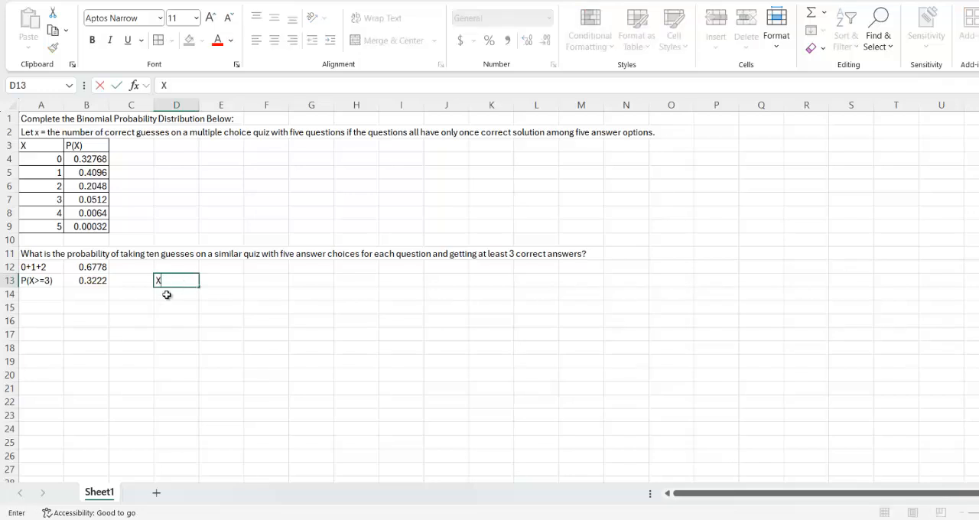
pyautogui.press('Return')
pyautogui.press('Up')
pyautogui.press('Right')
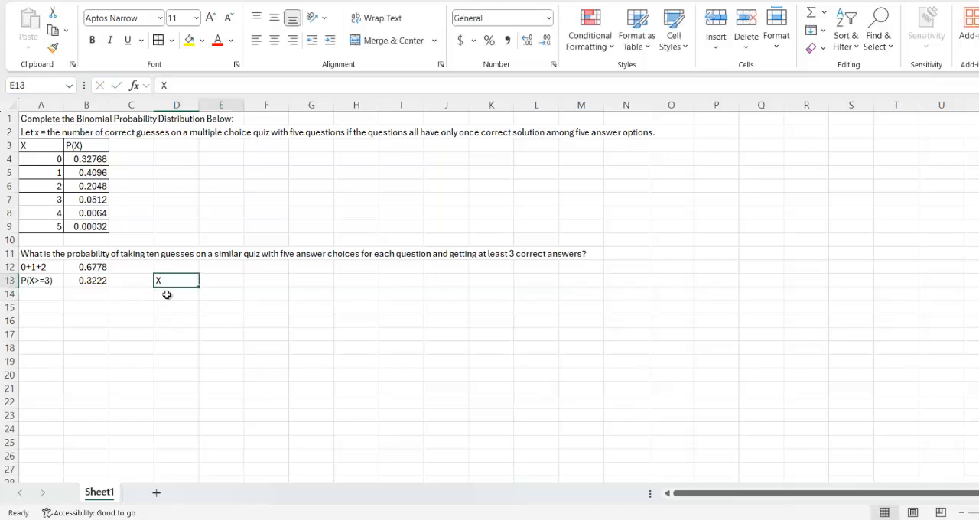
pyautogui.write('P(')
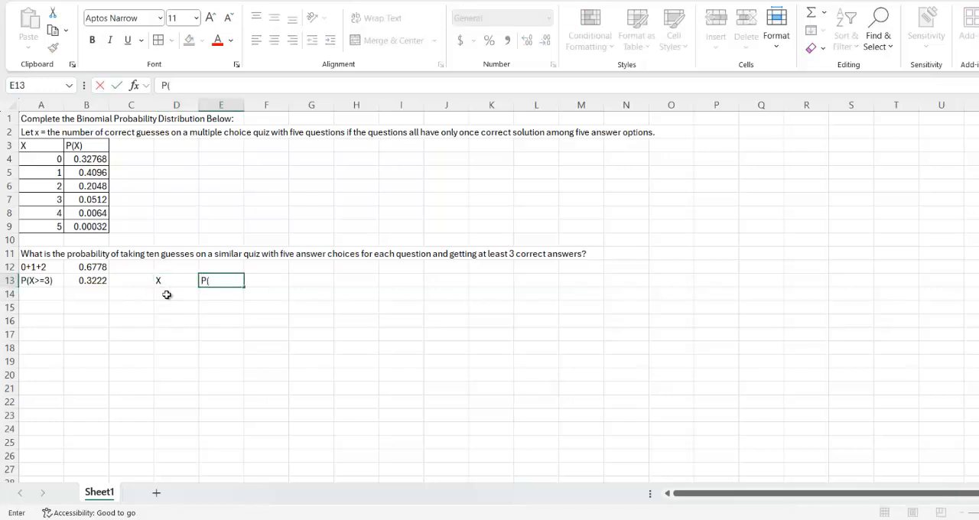
pyautogui.write('X)')
pyautogui.press('Return')
# Fill D14:D24 with the series 0 to 10 and apply borders to the table range D13:E24
pyautogui.press('Left')
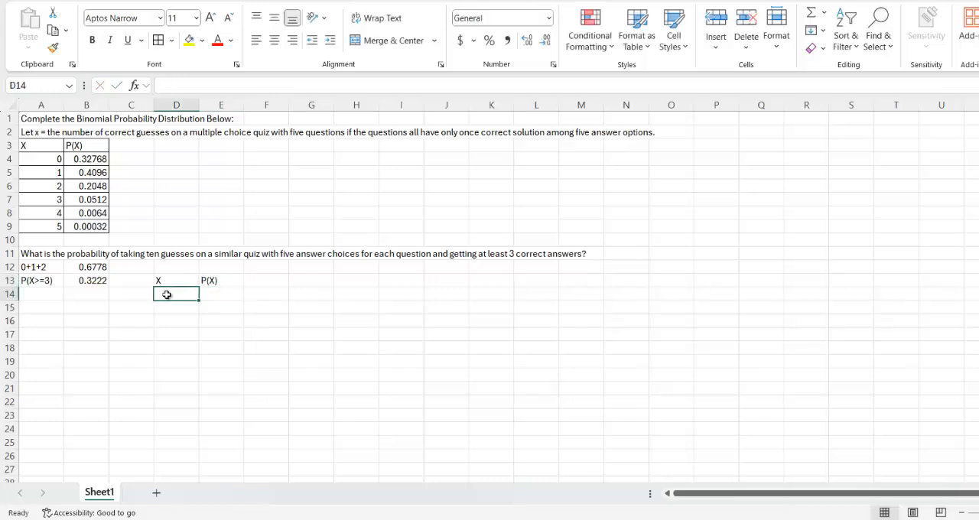
pyautogui.write('0')
pyautogui.press('Return')
pyautogui.write('1')
pyautogui.press('Return')
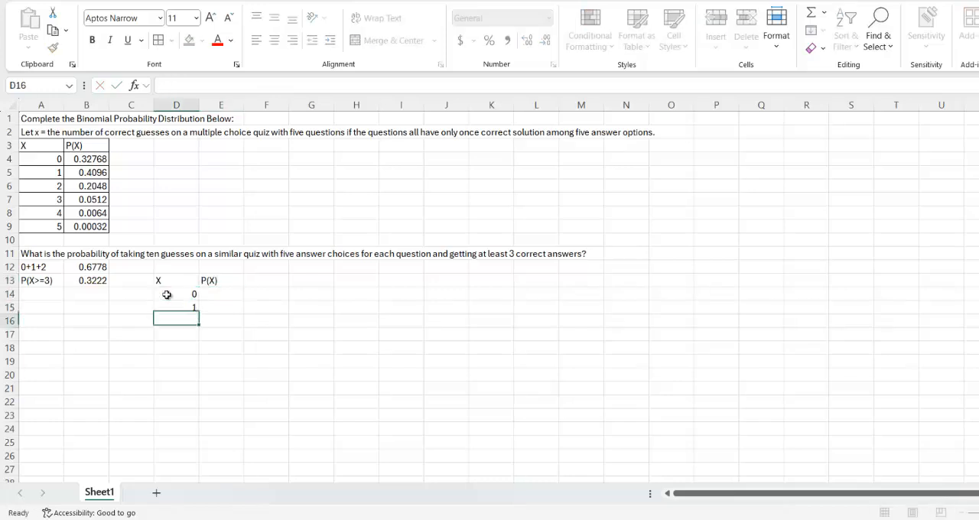
pyautogui.moveTo(178, 293); pyautogui.dragTo(178, 435)
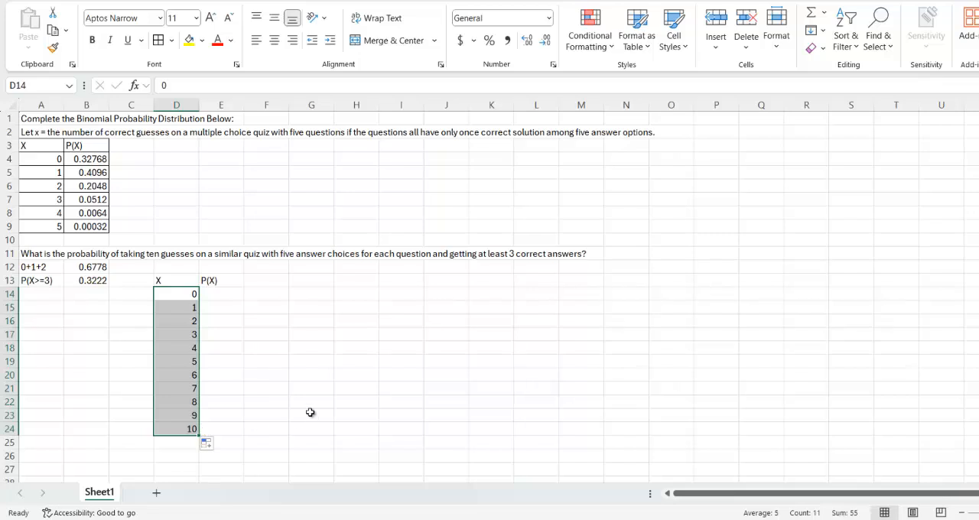
pyautogui.moveTo(160, 281); pyautogui.dragTo(216, 417)
pyautogui.click(158, 40)
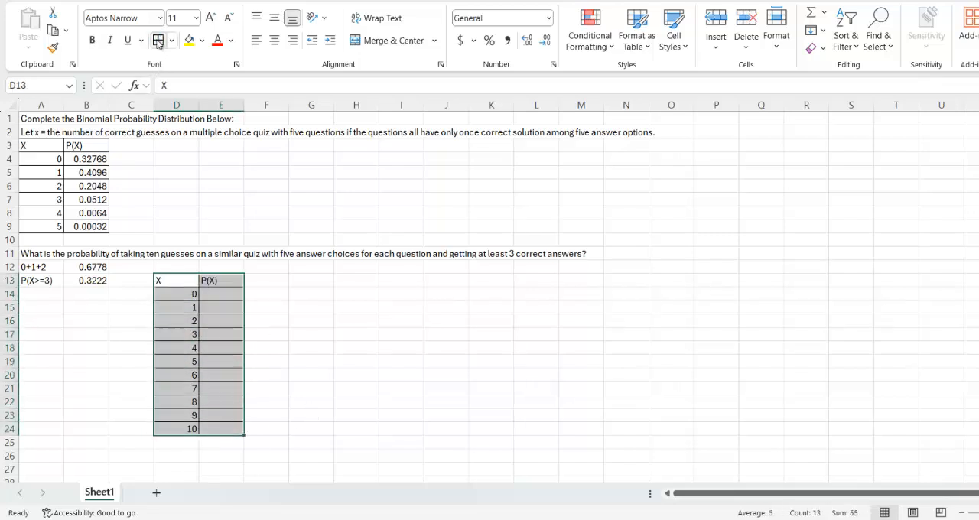
# Enter =BINOM.DIST(D14,10,1/5,FALSE) in E14 for the probability of zero correct guesses in ten
pyautogui.click(219, 294)
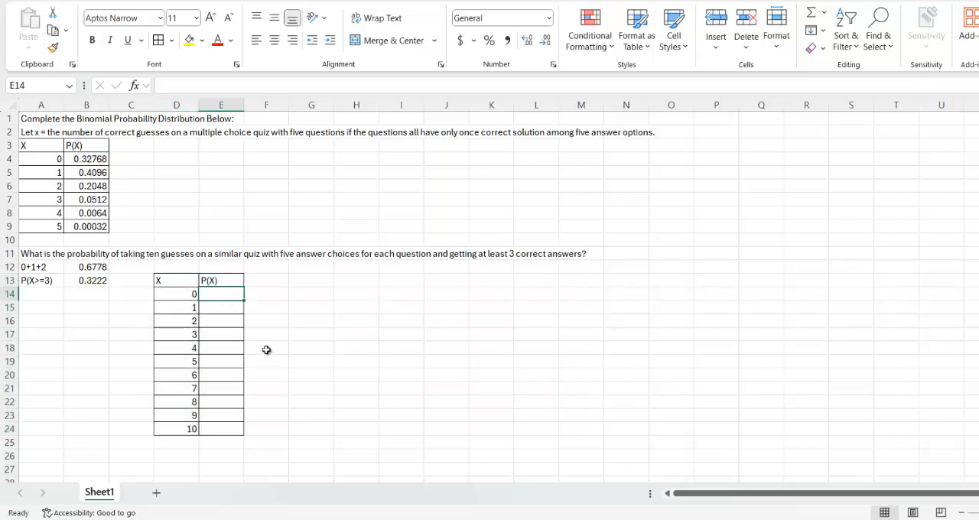
pyautogui.write('=bi')
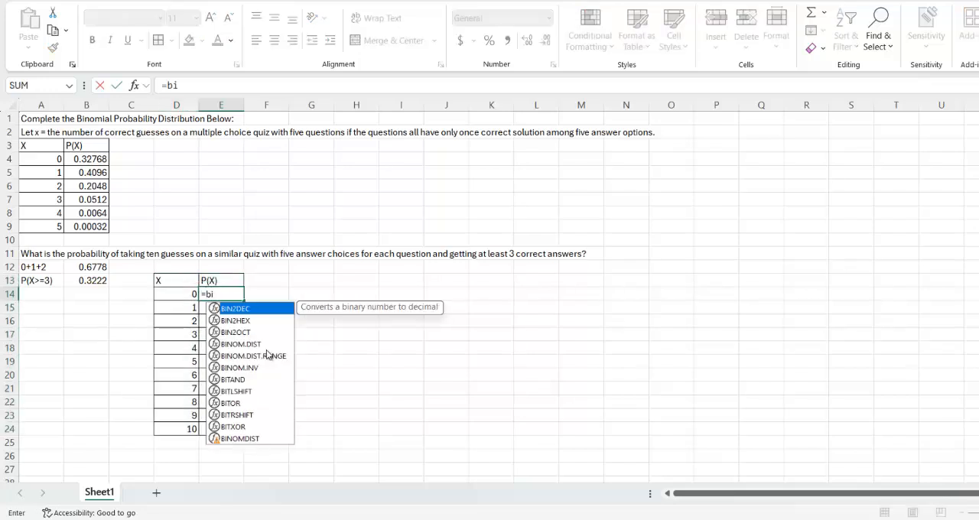
pyautogui.write('nom')
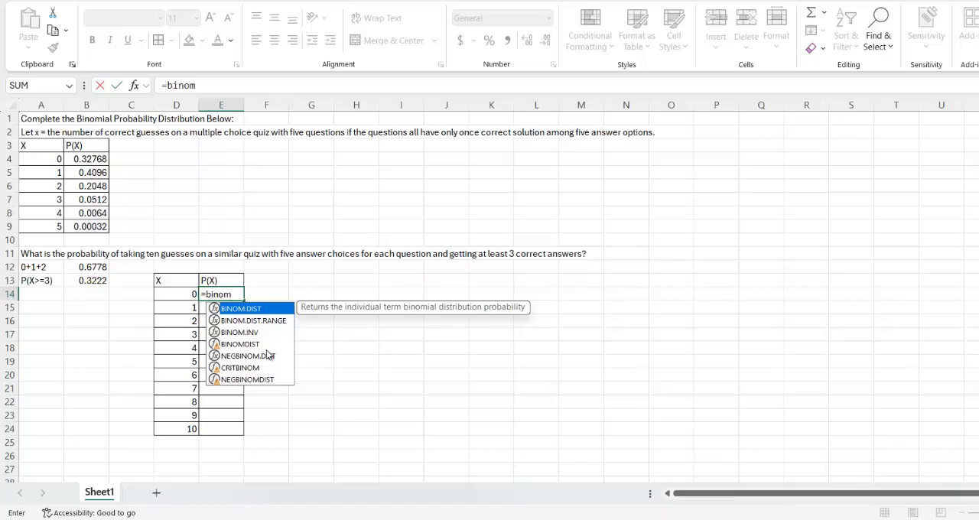
pyautogui.doubleClick(258, 310)
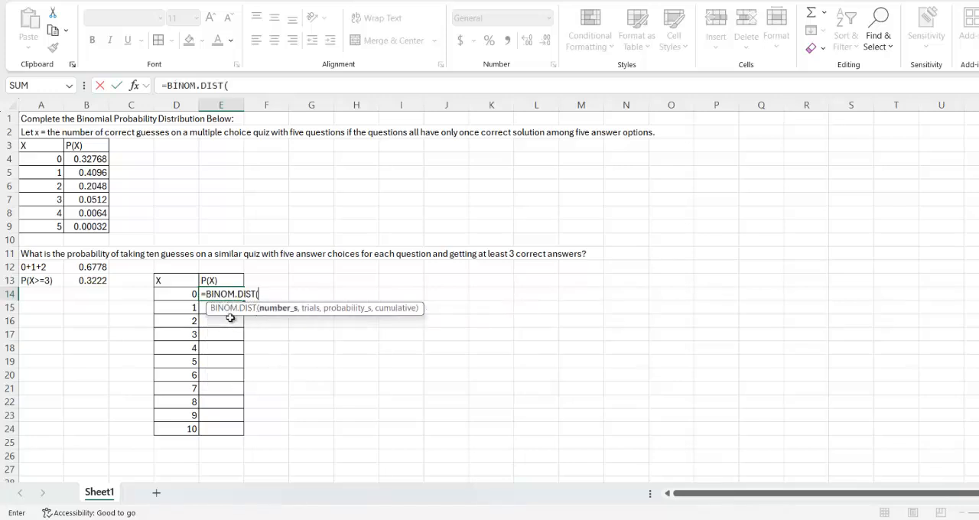
pyautogui.click(166, 295)
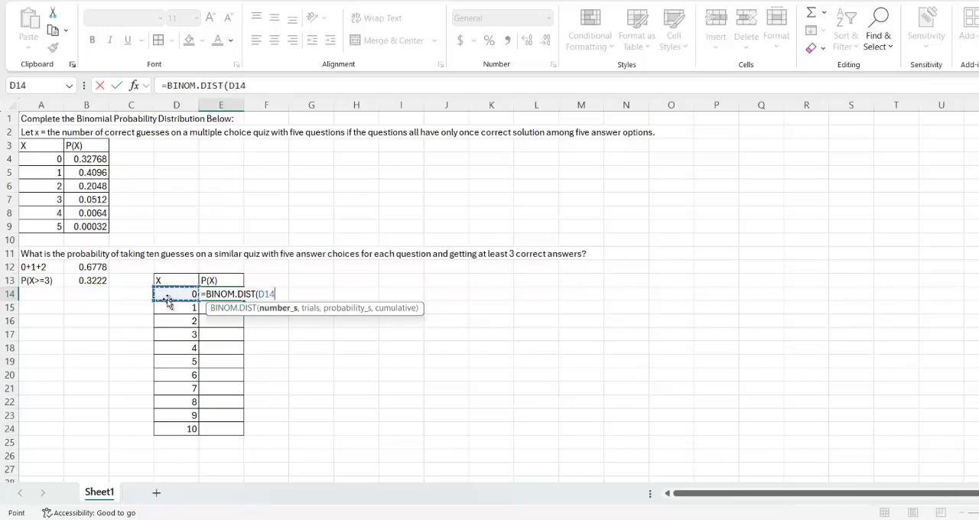
pyautogui.write(',10')
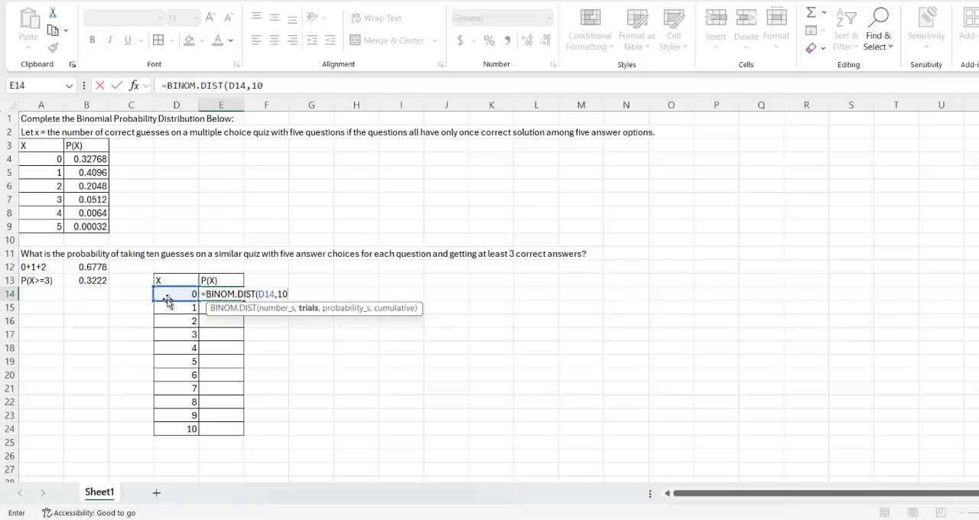
pyautogui.write(',1')
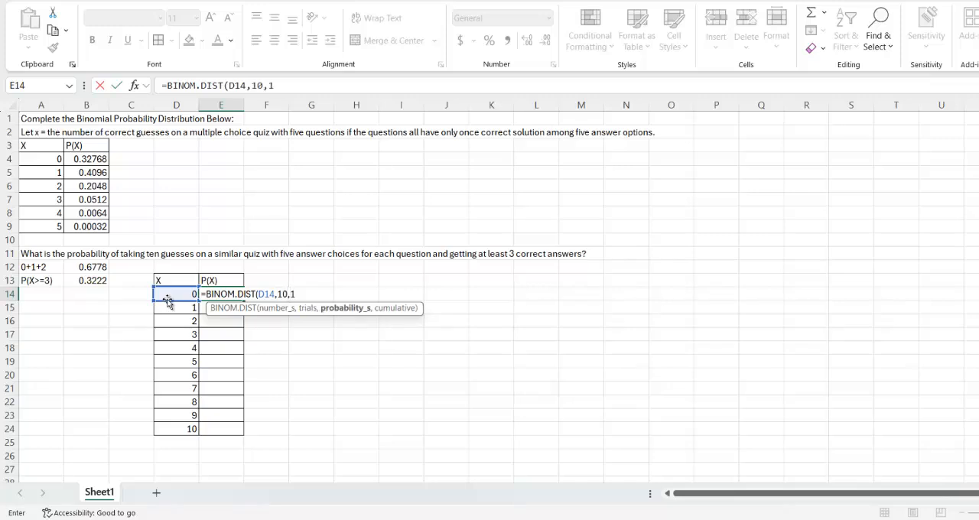
pyautogui.write('/5,Fa')
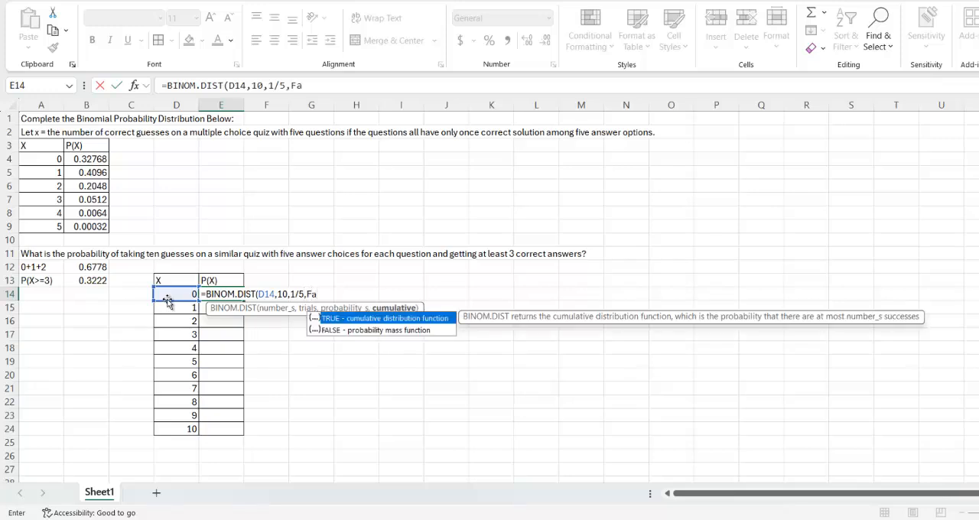
pyautogui.press('BackSpace')
pyautogui.write('A')
pyautogui.write('LSE)')
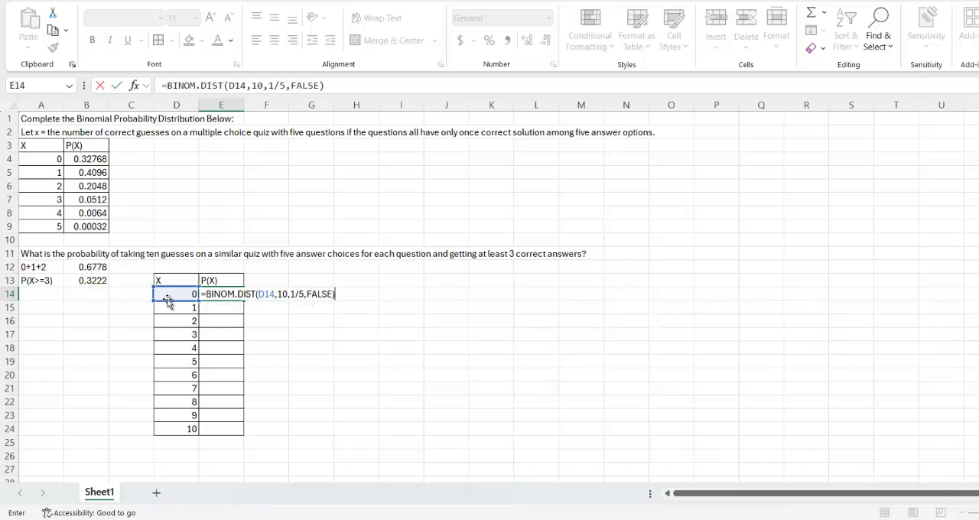
pyautogui.press('Return')
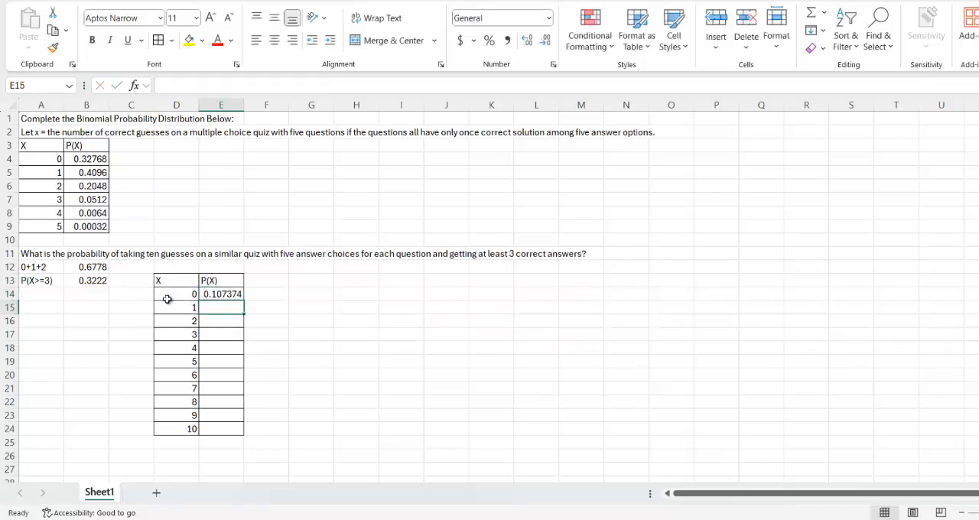
# Copy the E14 formula down through E24 and widen column E slightly to show more decimals
pyautogui.click(226, 296)
pyautogui.moveTo(245, 301); pyautogui.dragTo(241, 435)
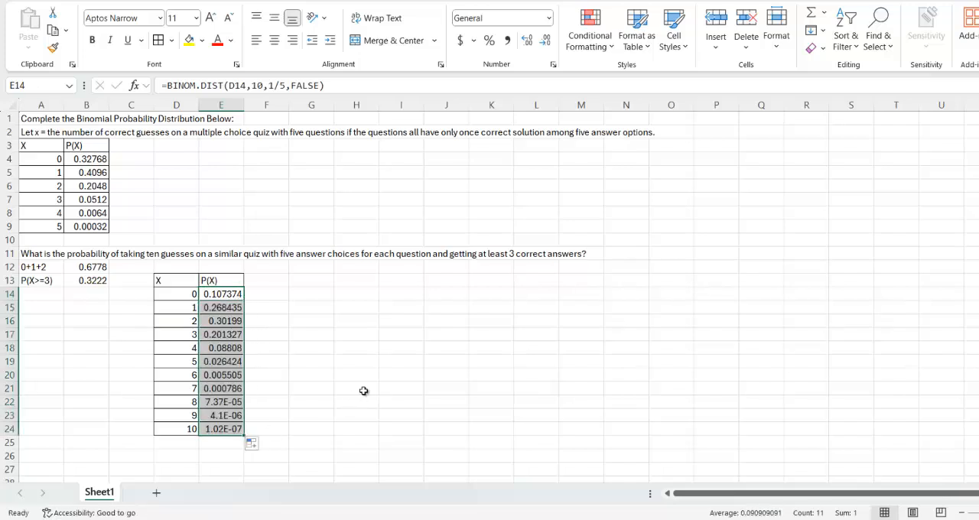
pyautogui.moveTo(237, 380); pyautogui.dragTo(242, 433)
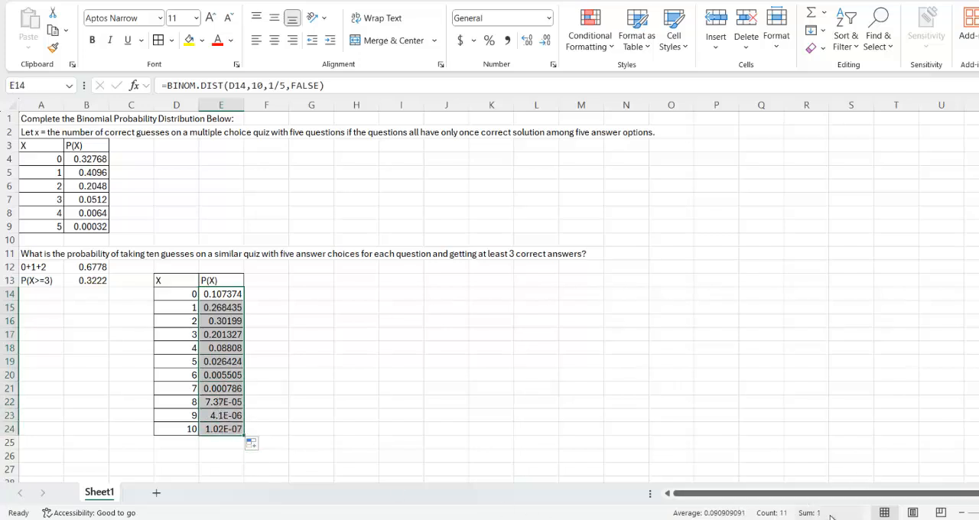
pyautogui.click(286, 330)
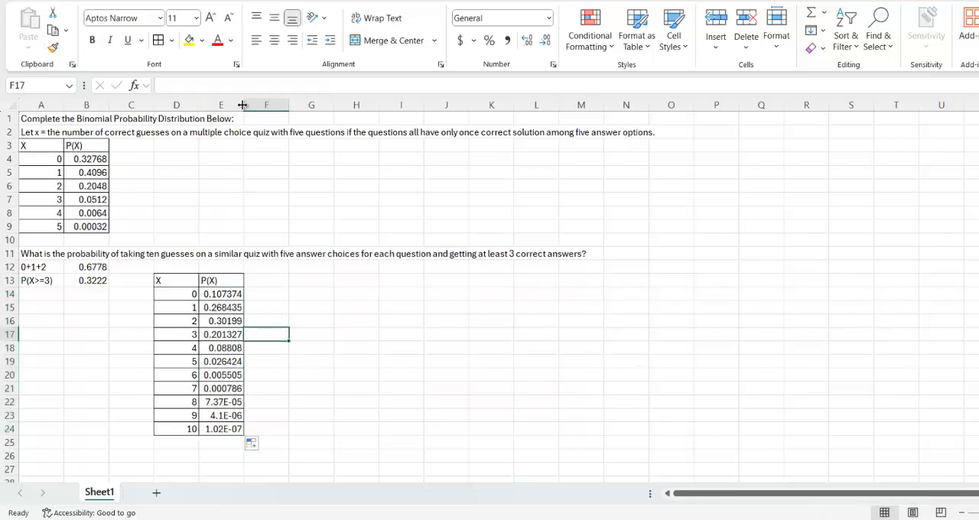
pyautogui.moveTo(243, 104); pyautogui.dragTo(255, 123)
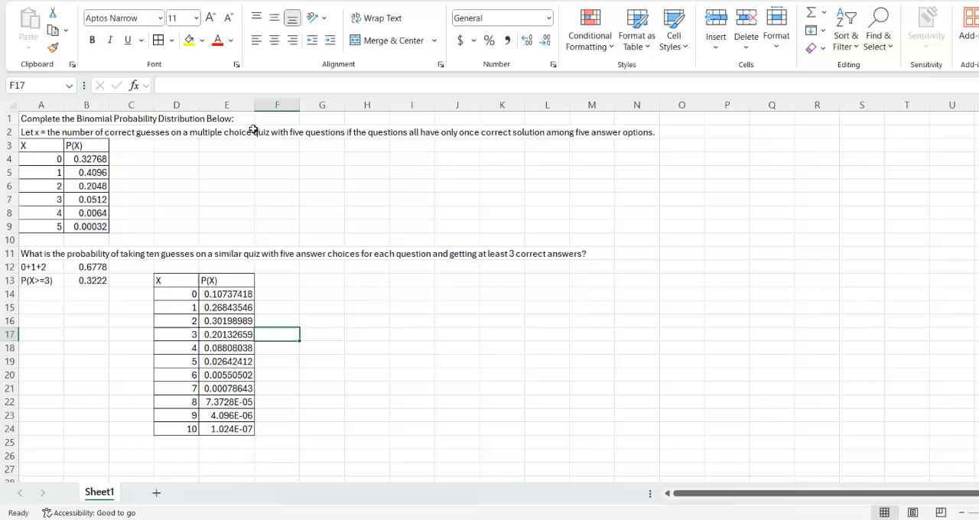
# Check the sum of the probabilities for three or more correct guesses in E17:E24 and review the table D13:E24
pyautogui.click(220, 334)
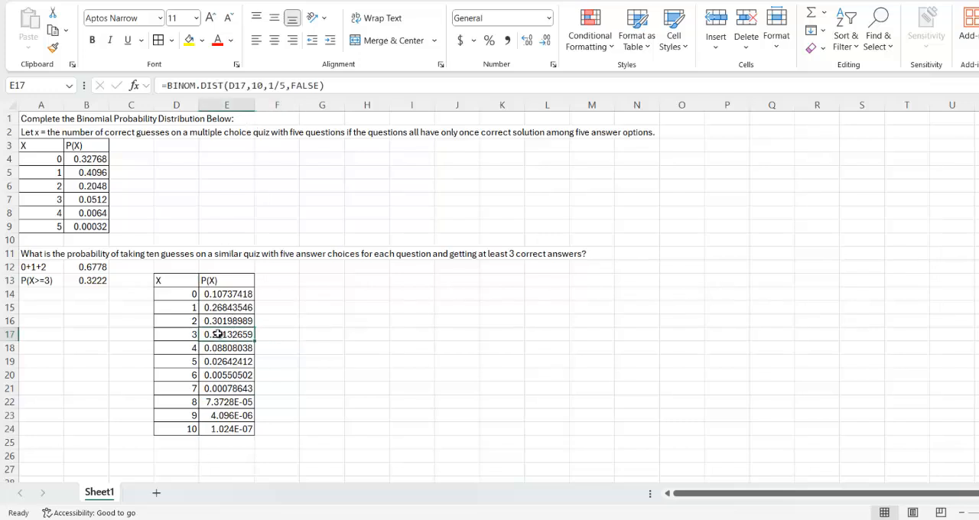
pyautogui.moveTo(220, 337); pyautogui.dragTo(227, 427)
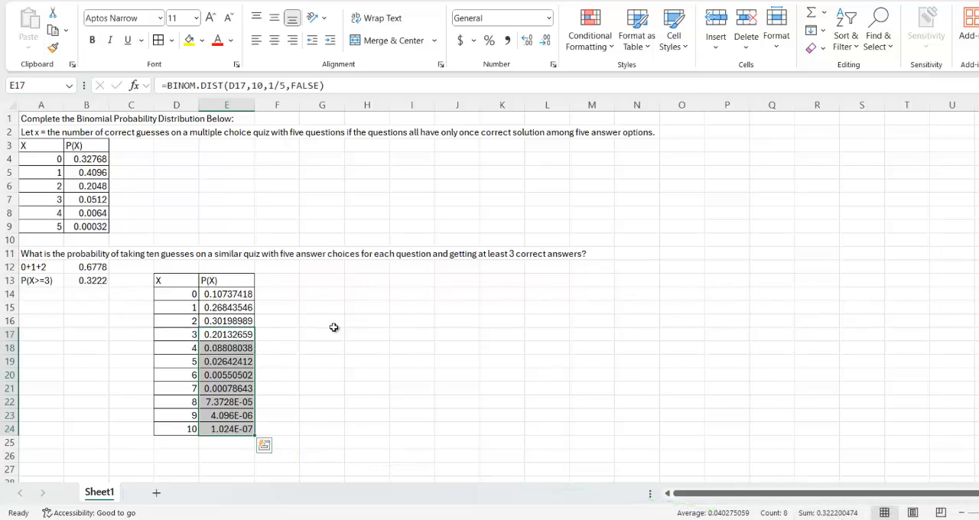
pyautogui.click(280, 281)
pyautogui.moveTo(176, 282); pyautogui.dragTo(218, 426)
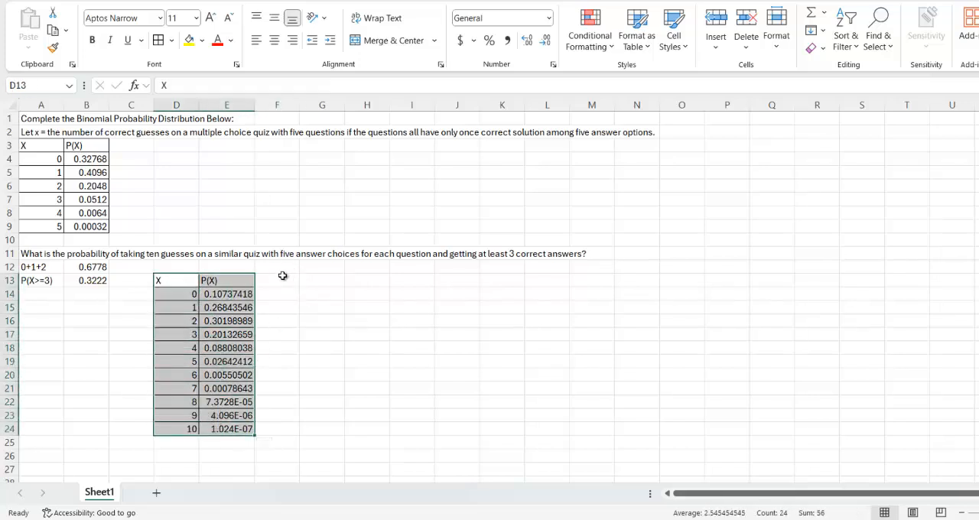
pyautogui.click(282, 276)
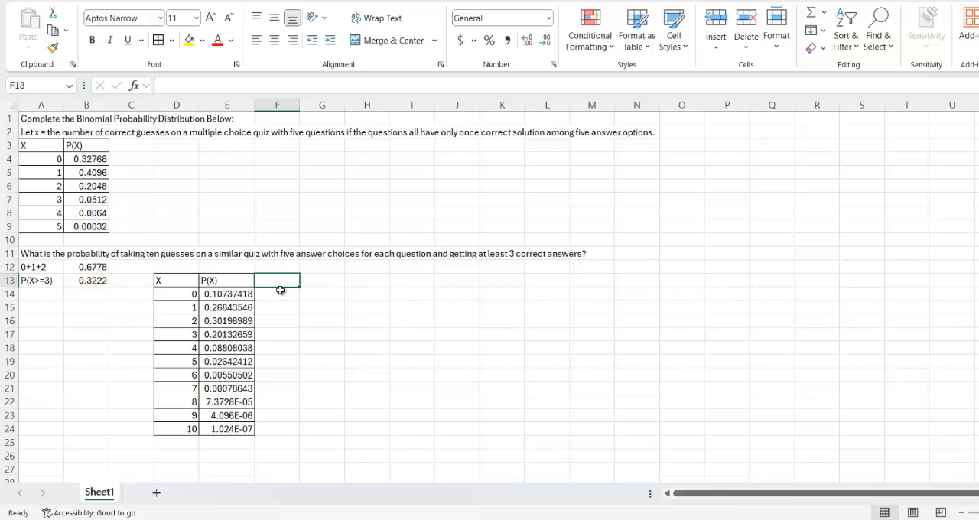